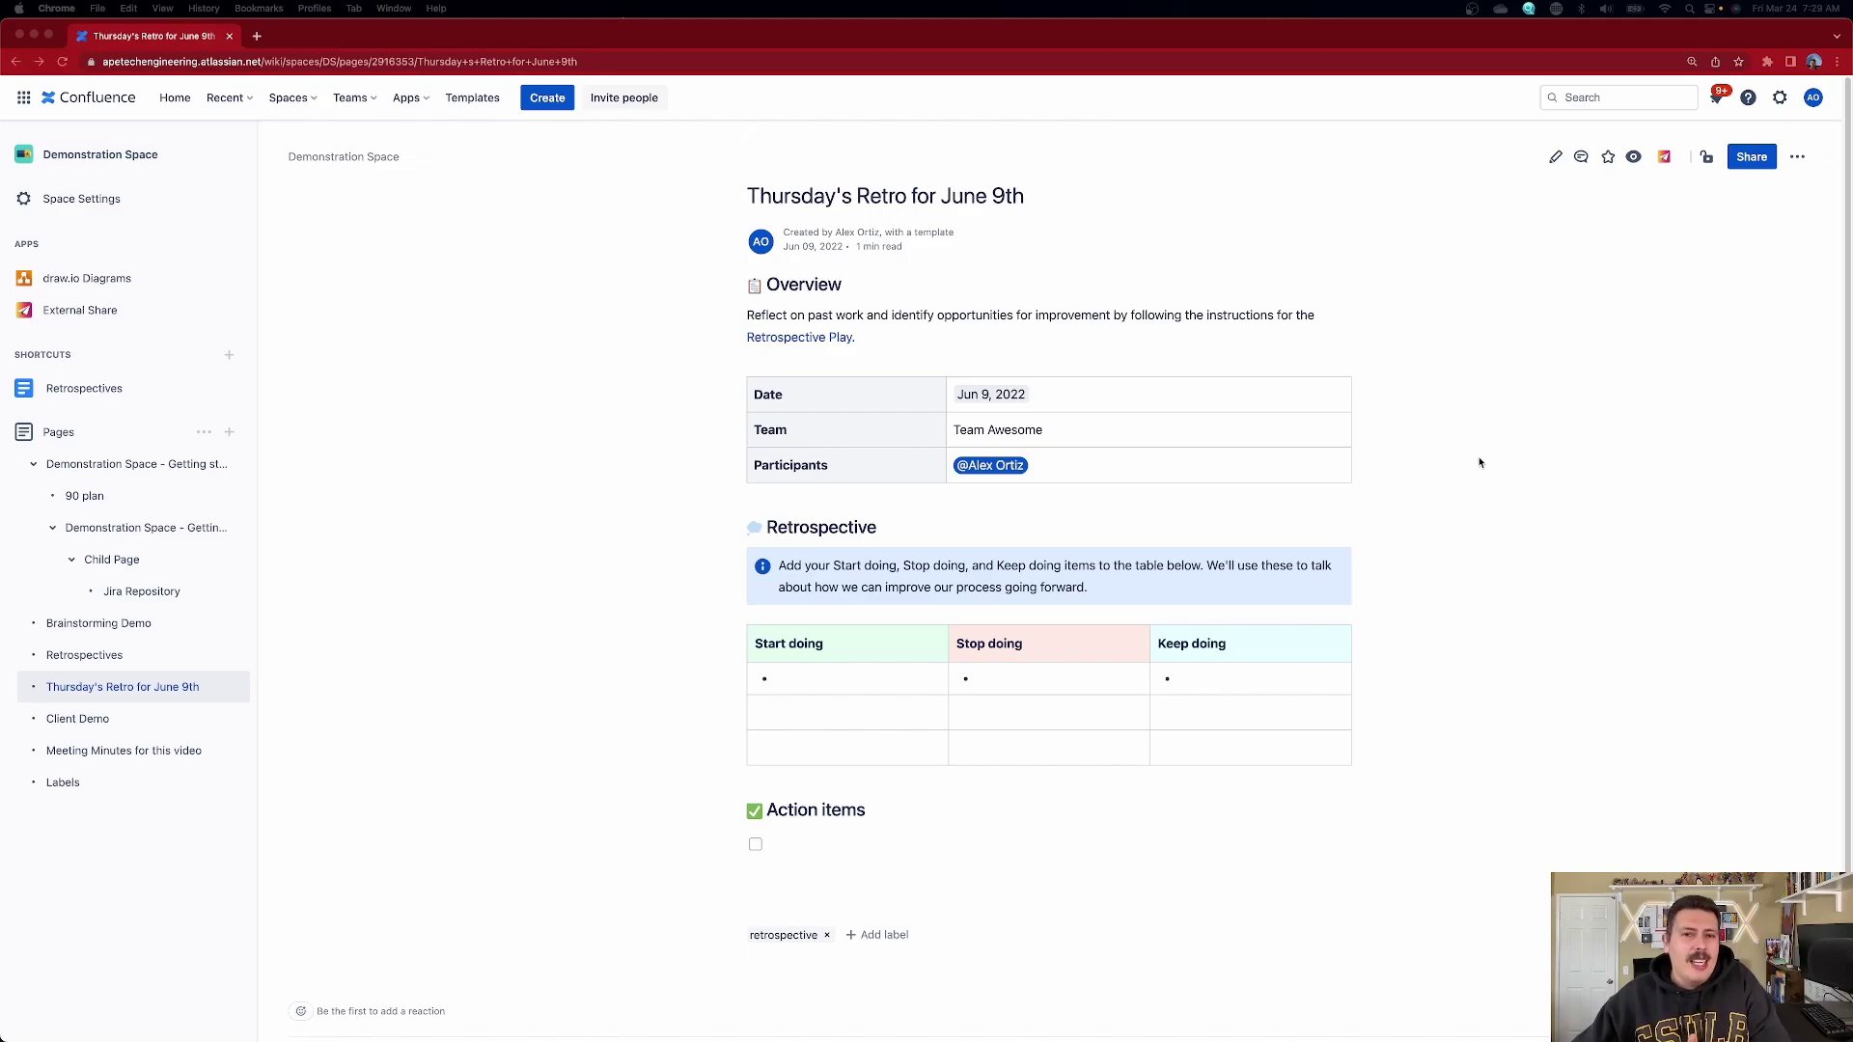
left_click(1554, 159)
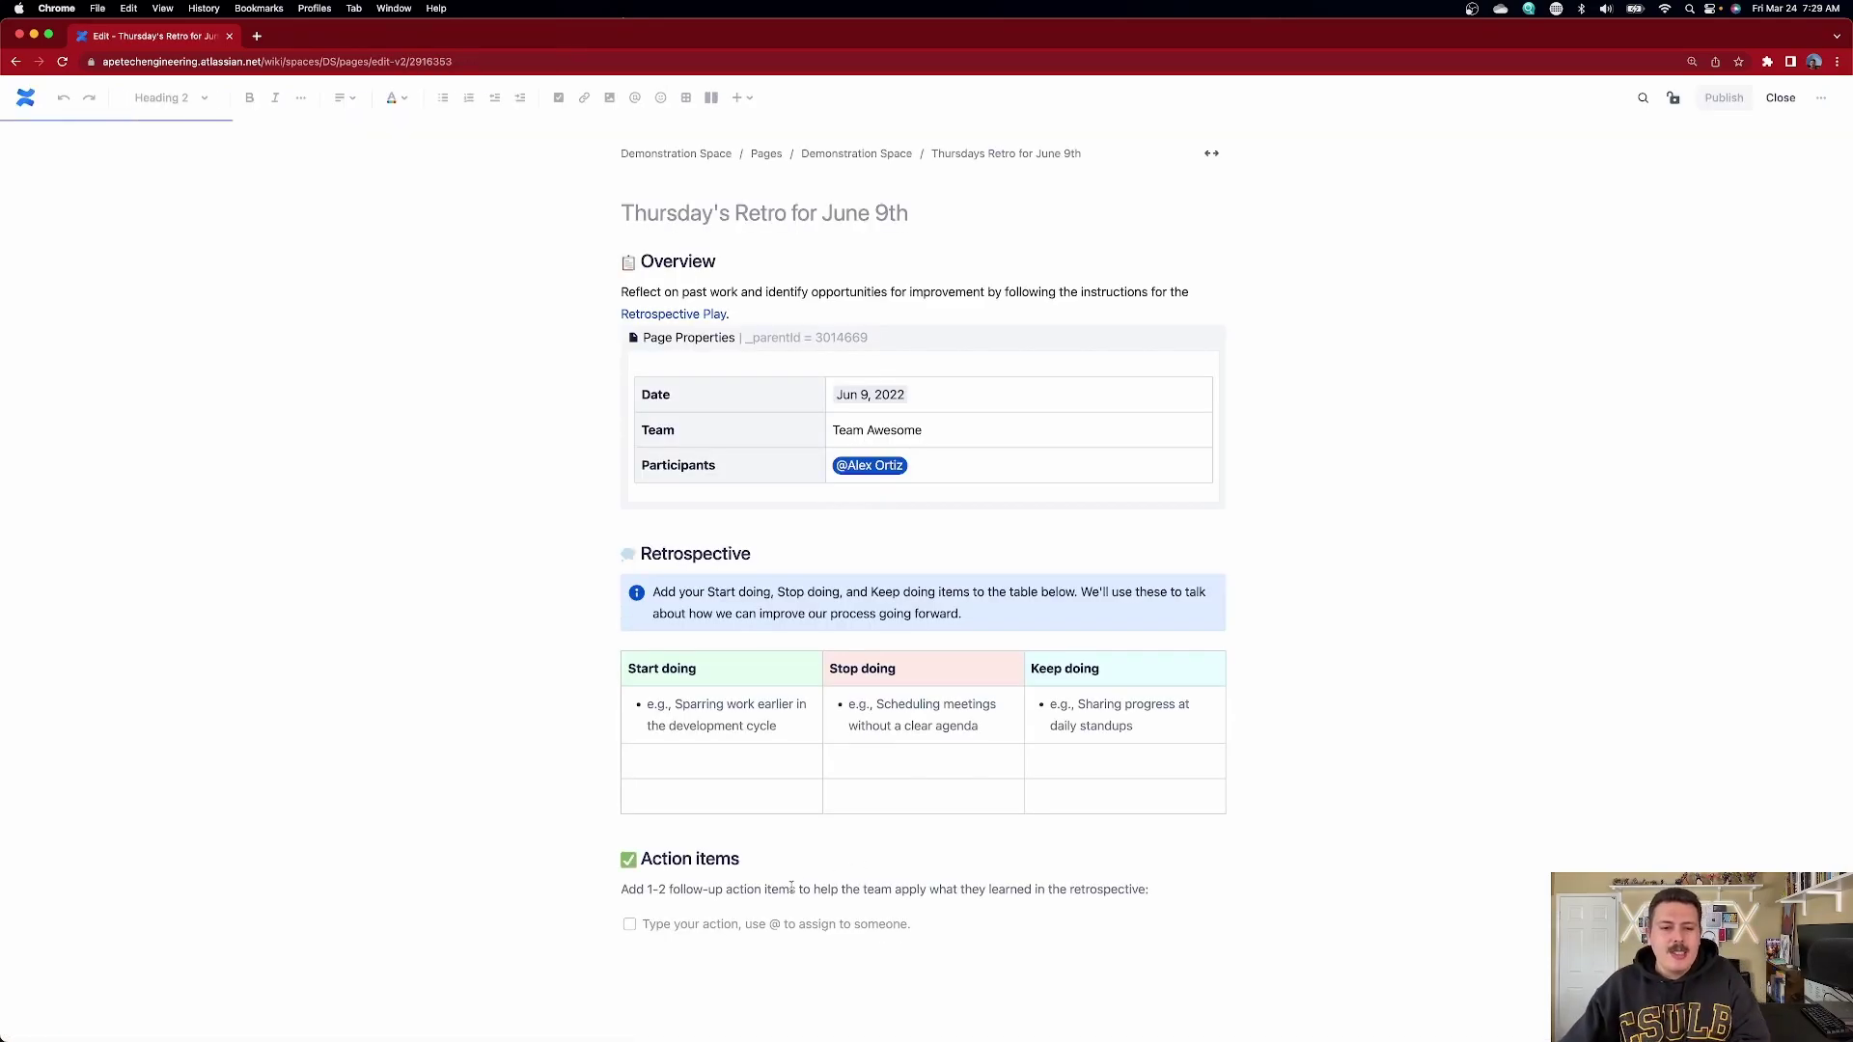
left_click(738, 927)
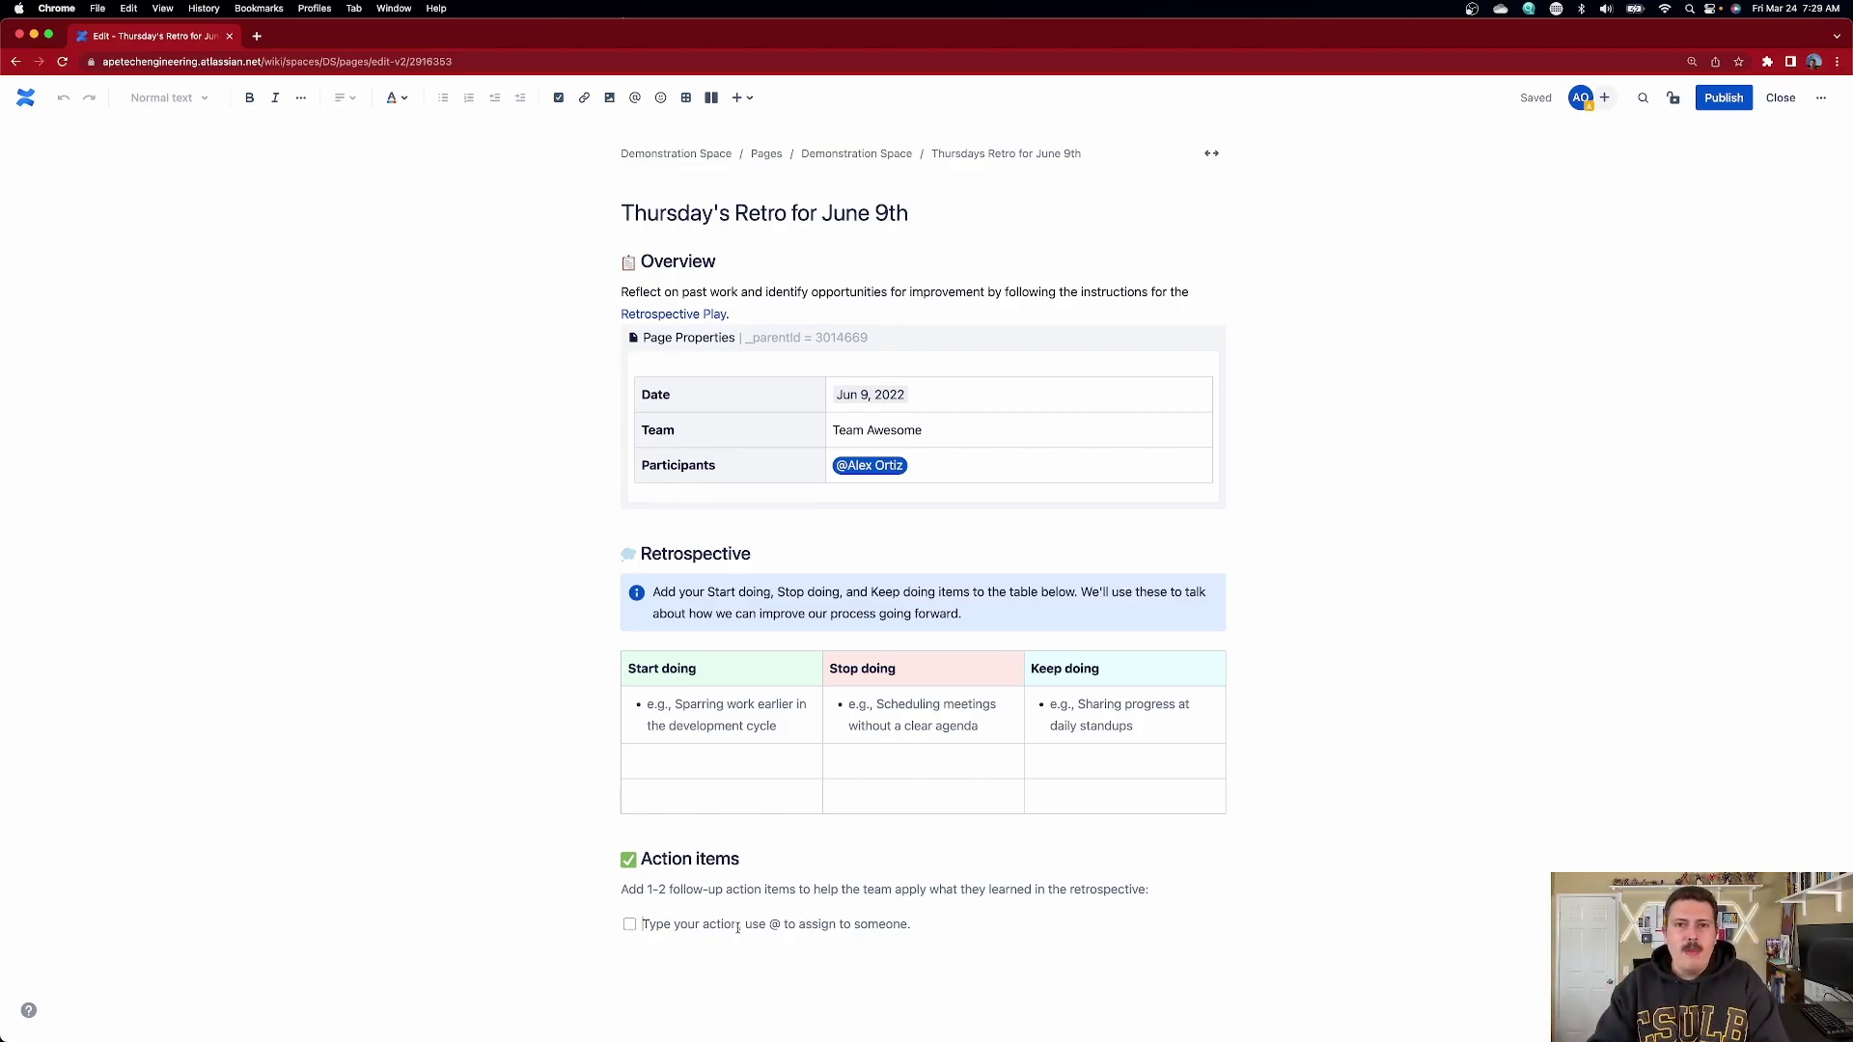
type("This is ")
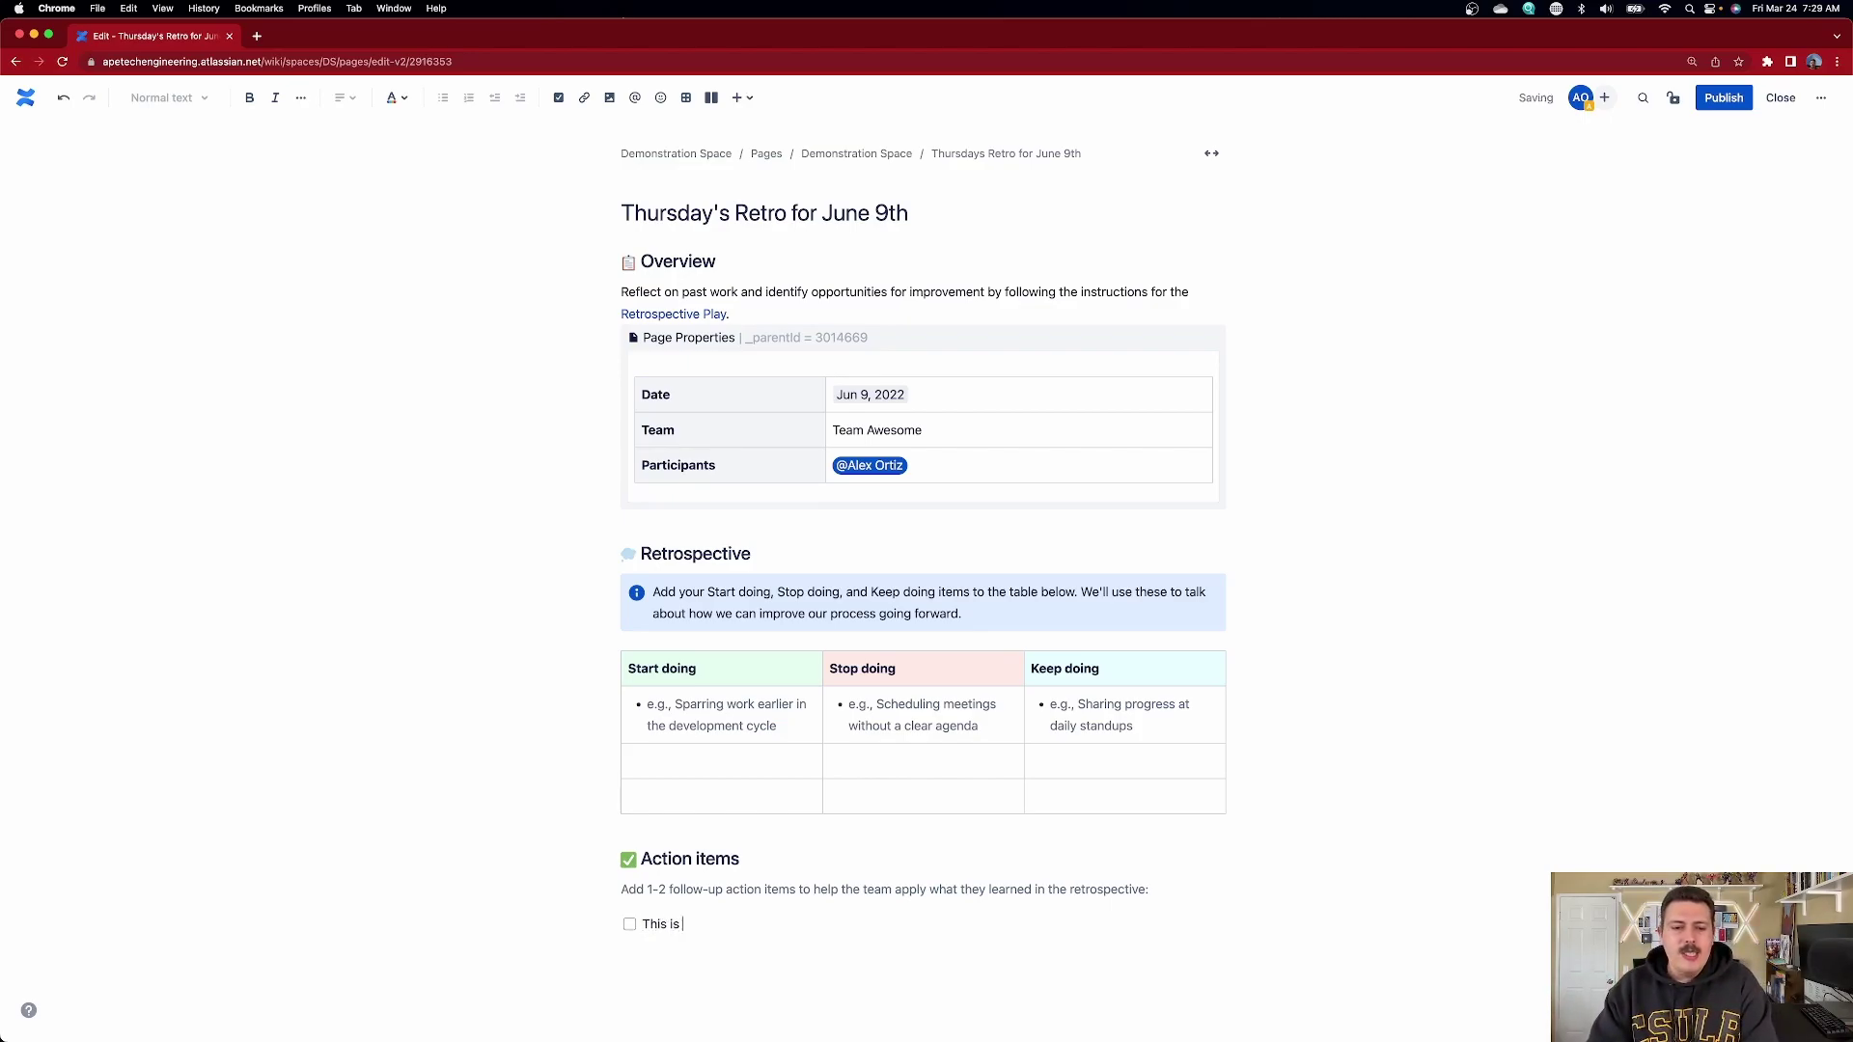
type("an action @ale")
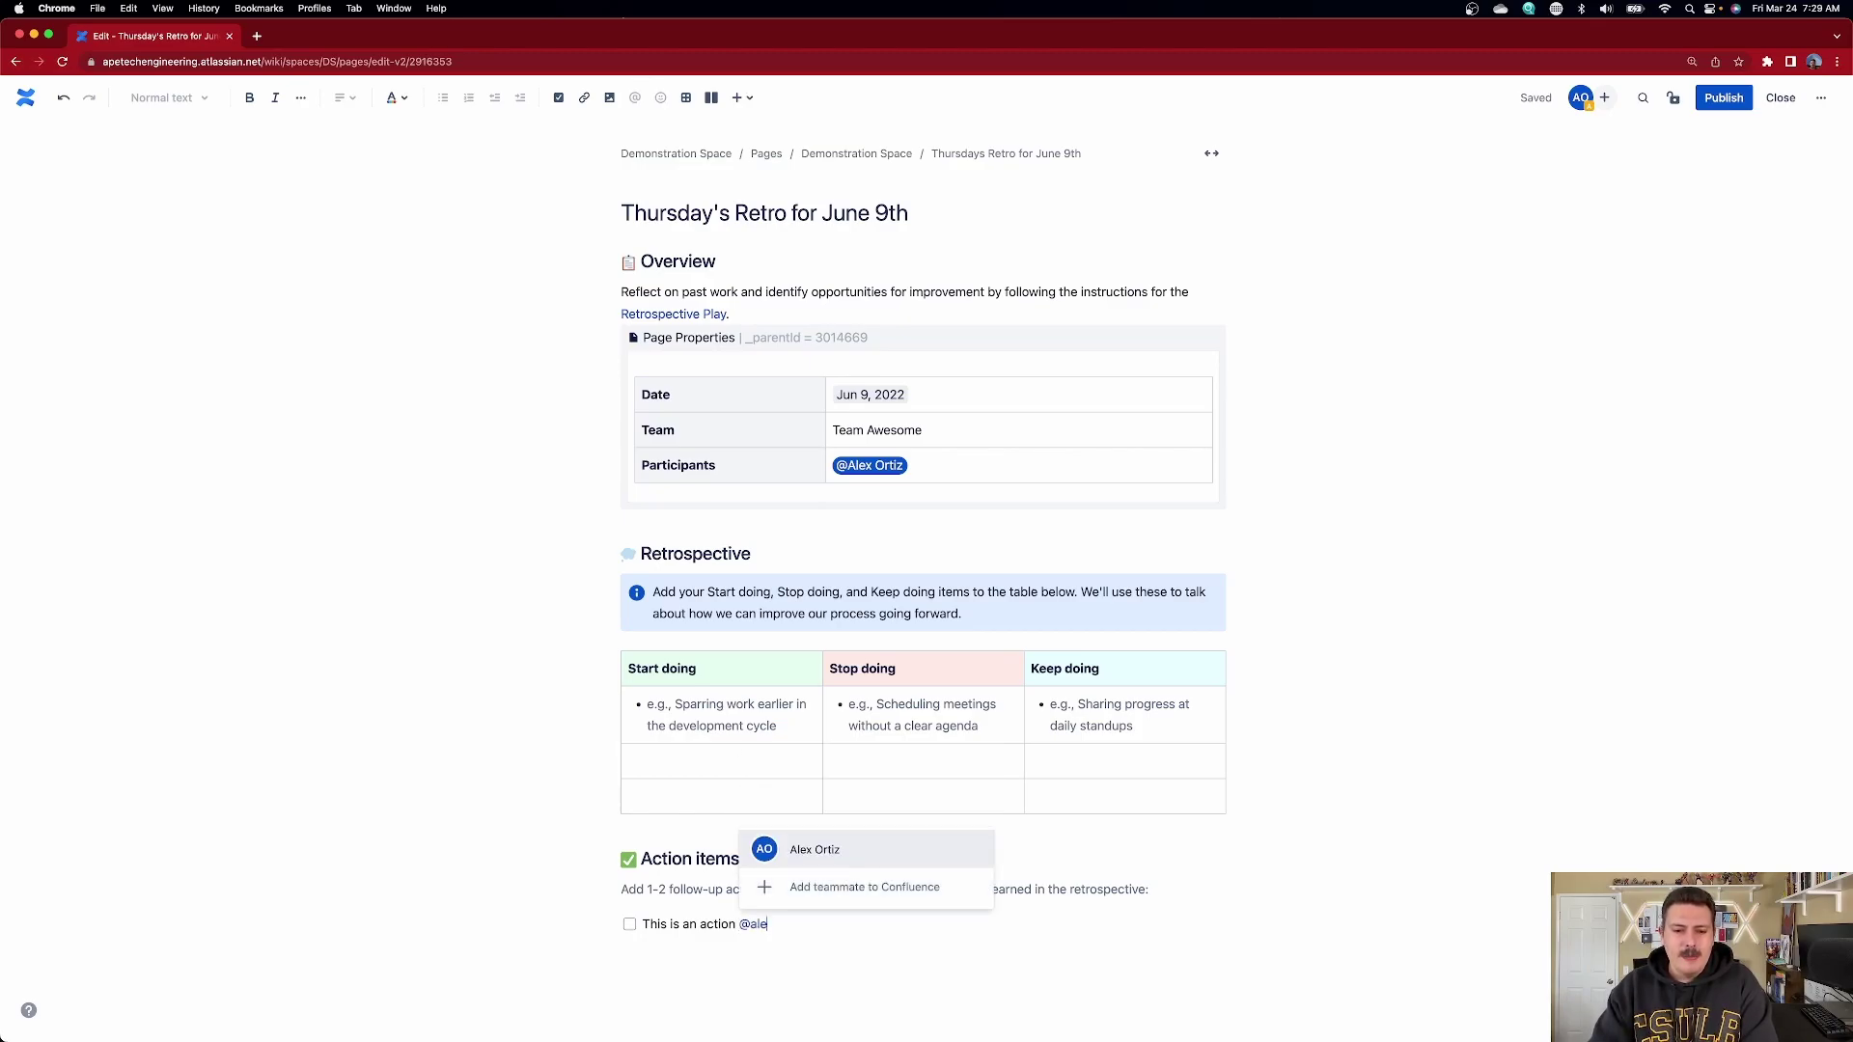
key("Return")
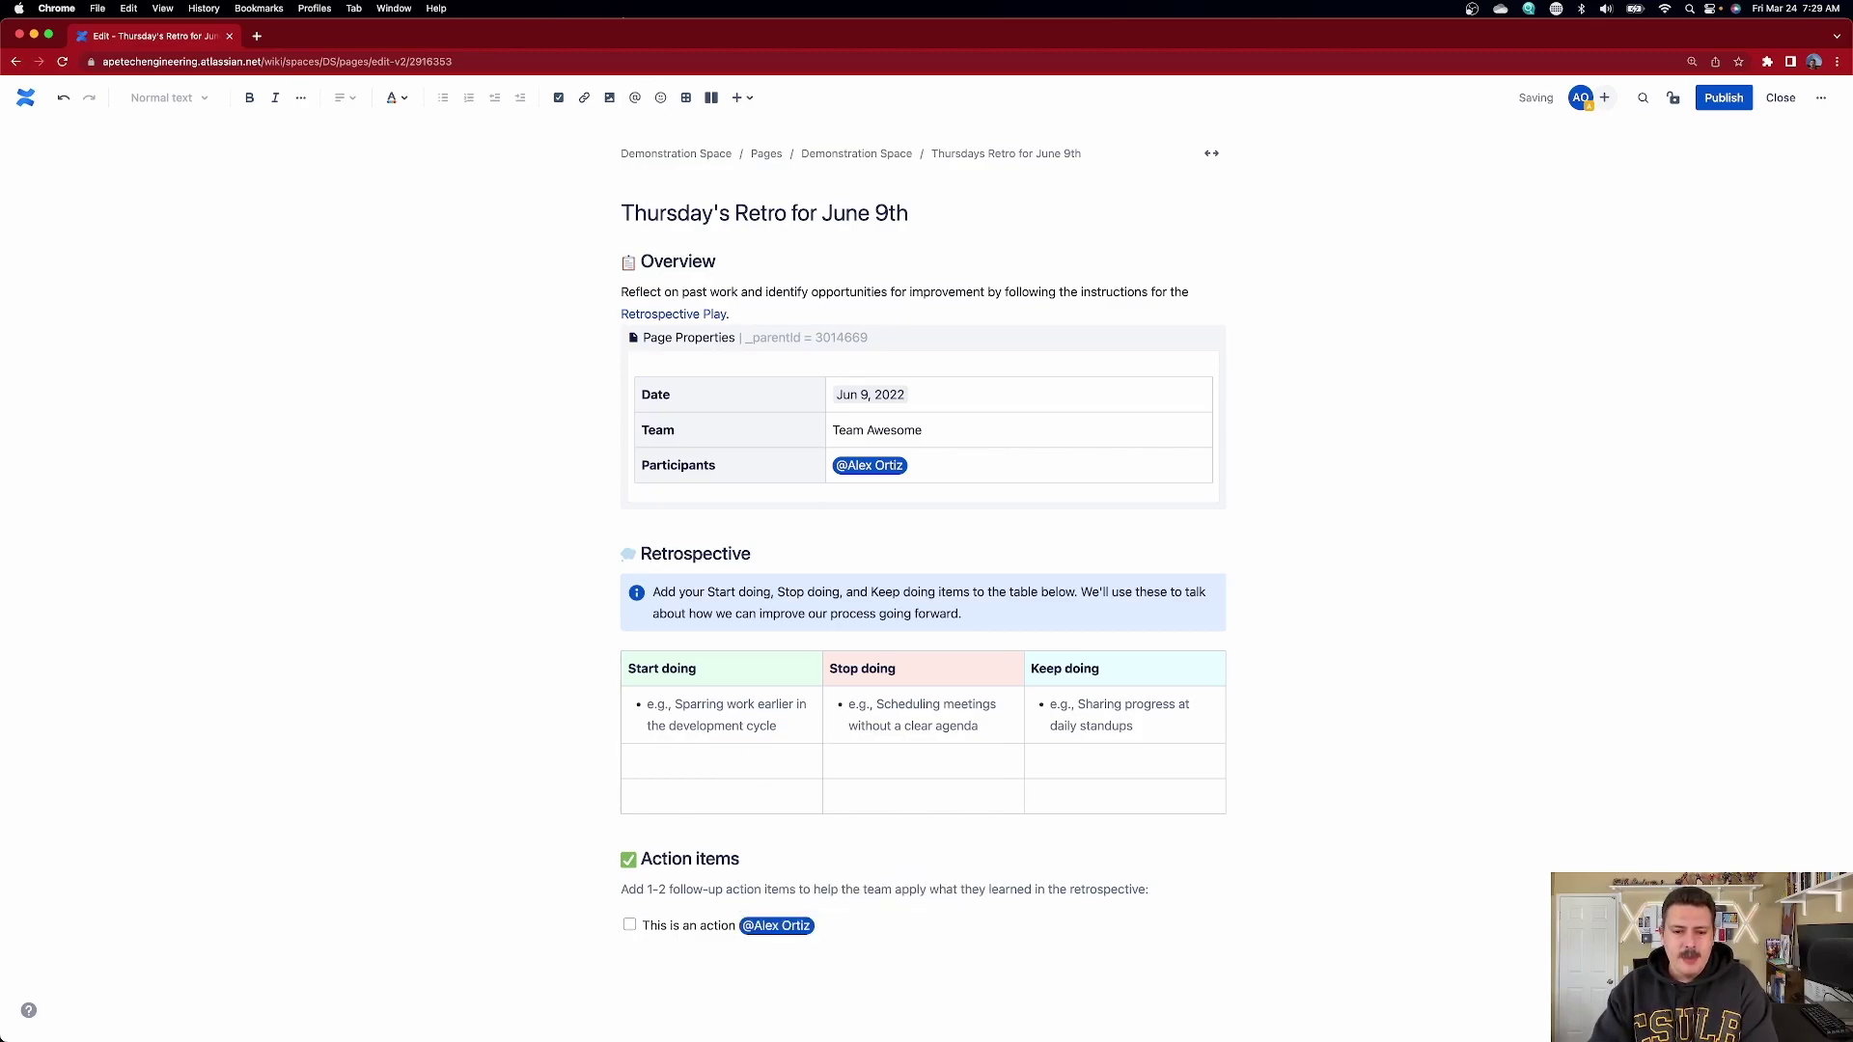
type("/date")
key("Return")
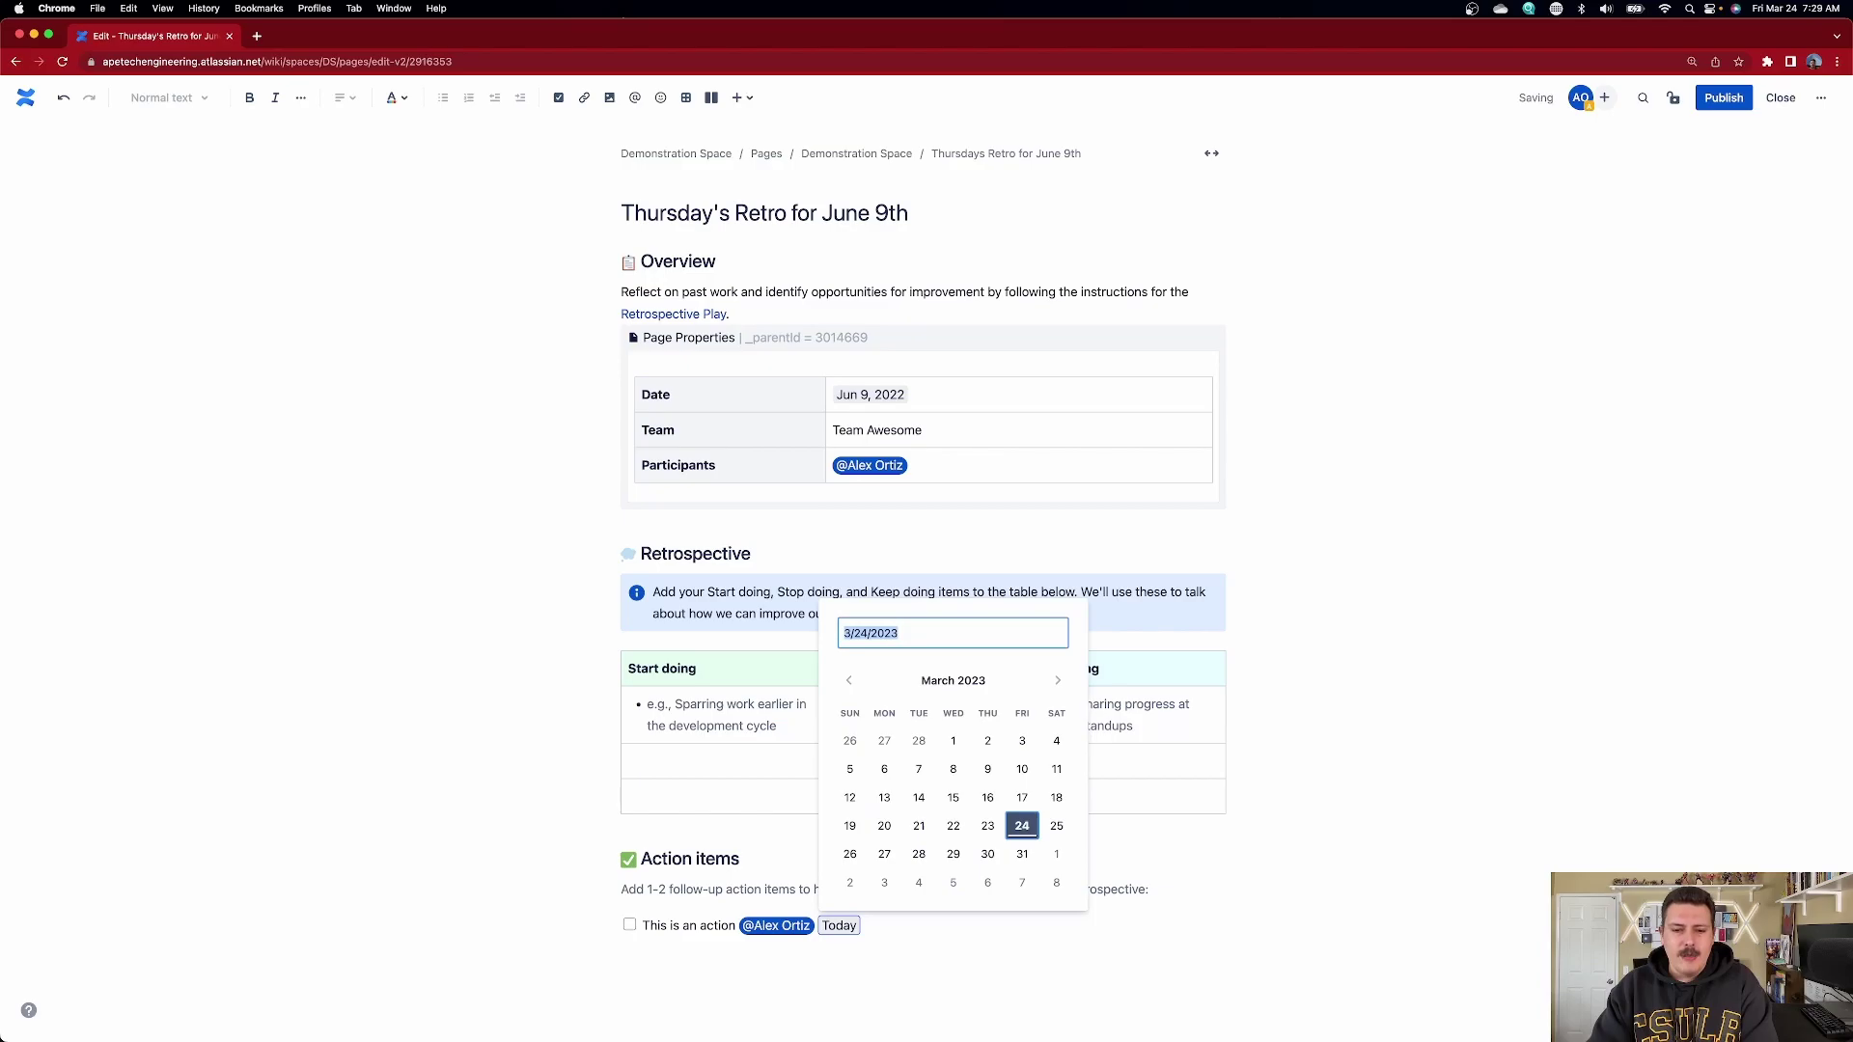
key("Return")
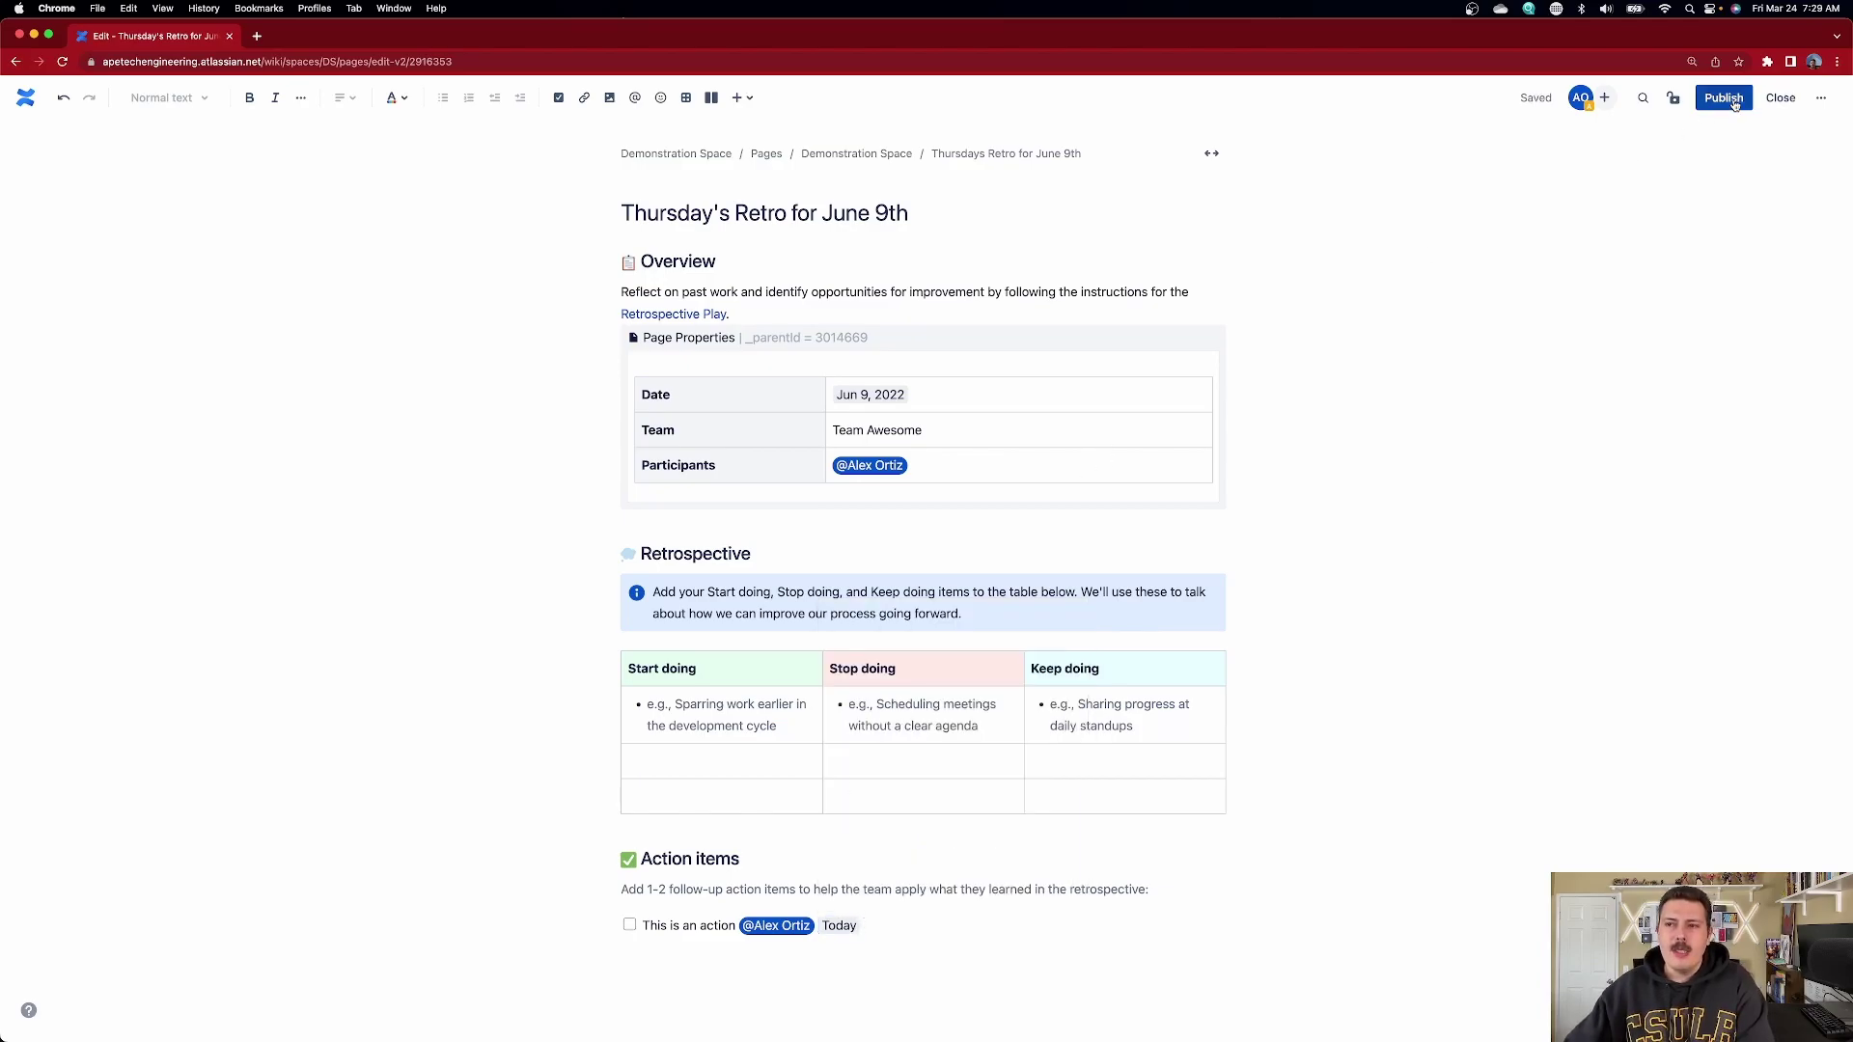
- Publish the edited retro page
left_click(1723, 99)
right_click(1432, 420)
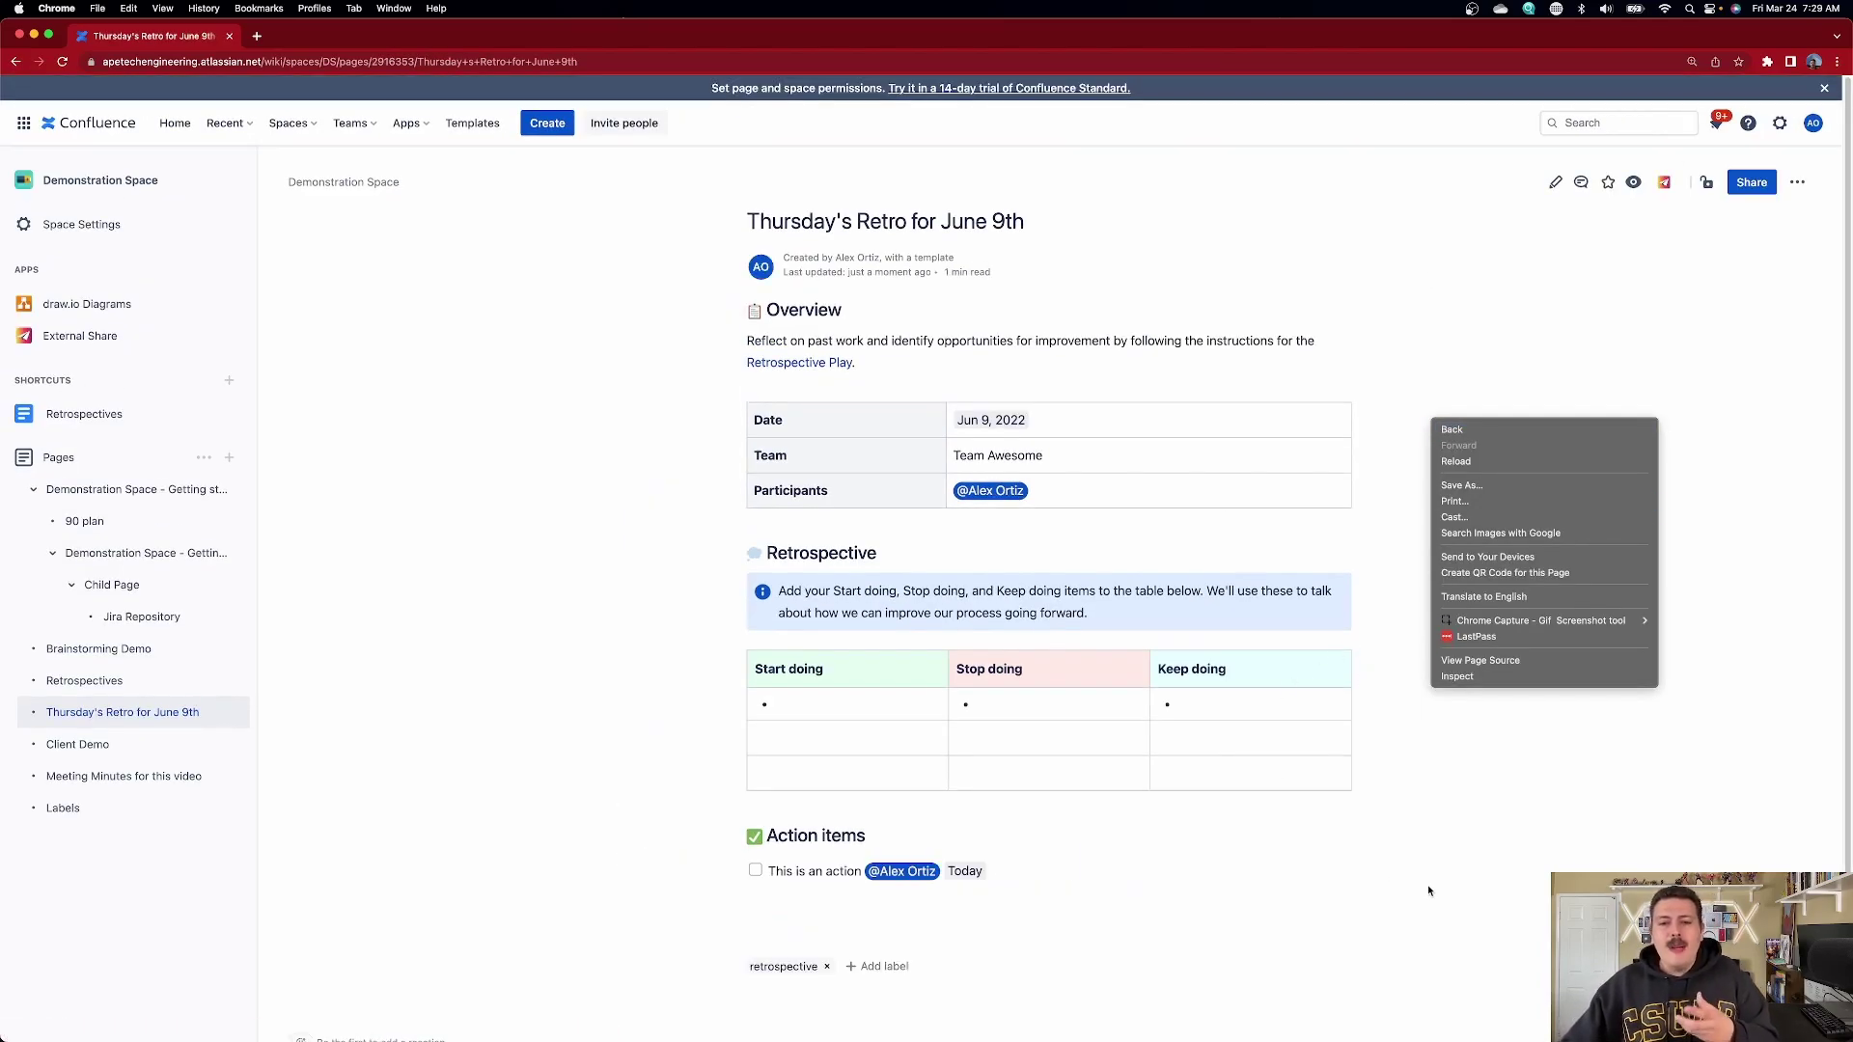
left_click(1427, 885)
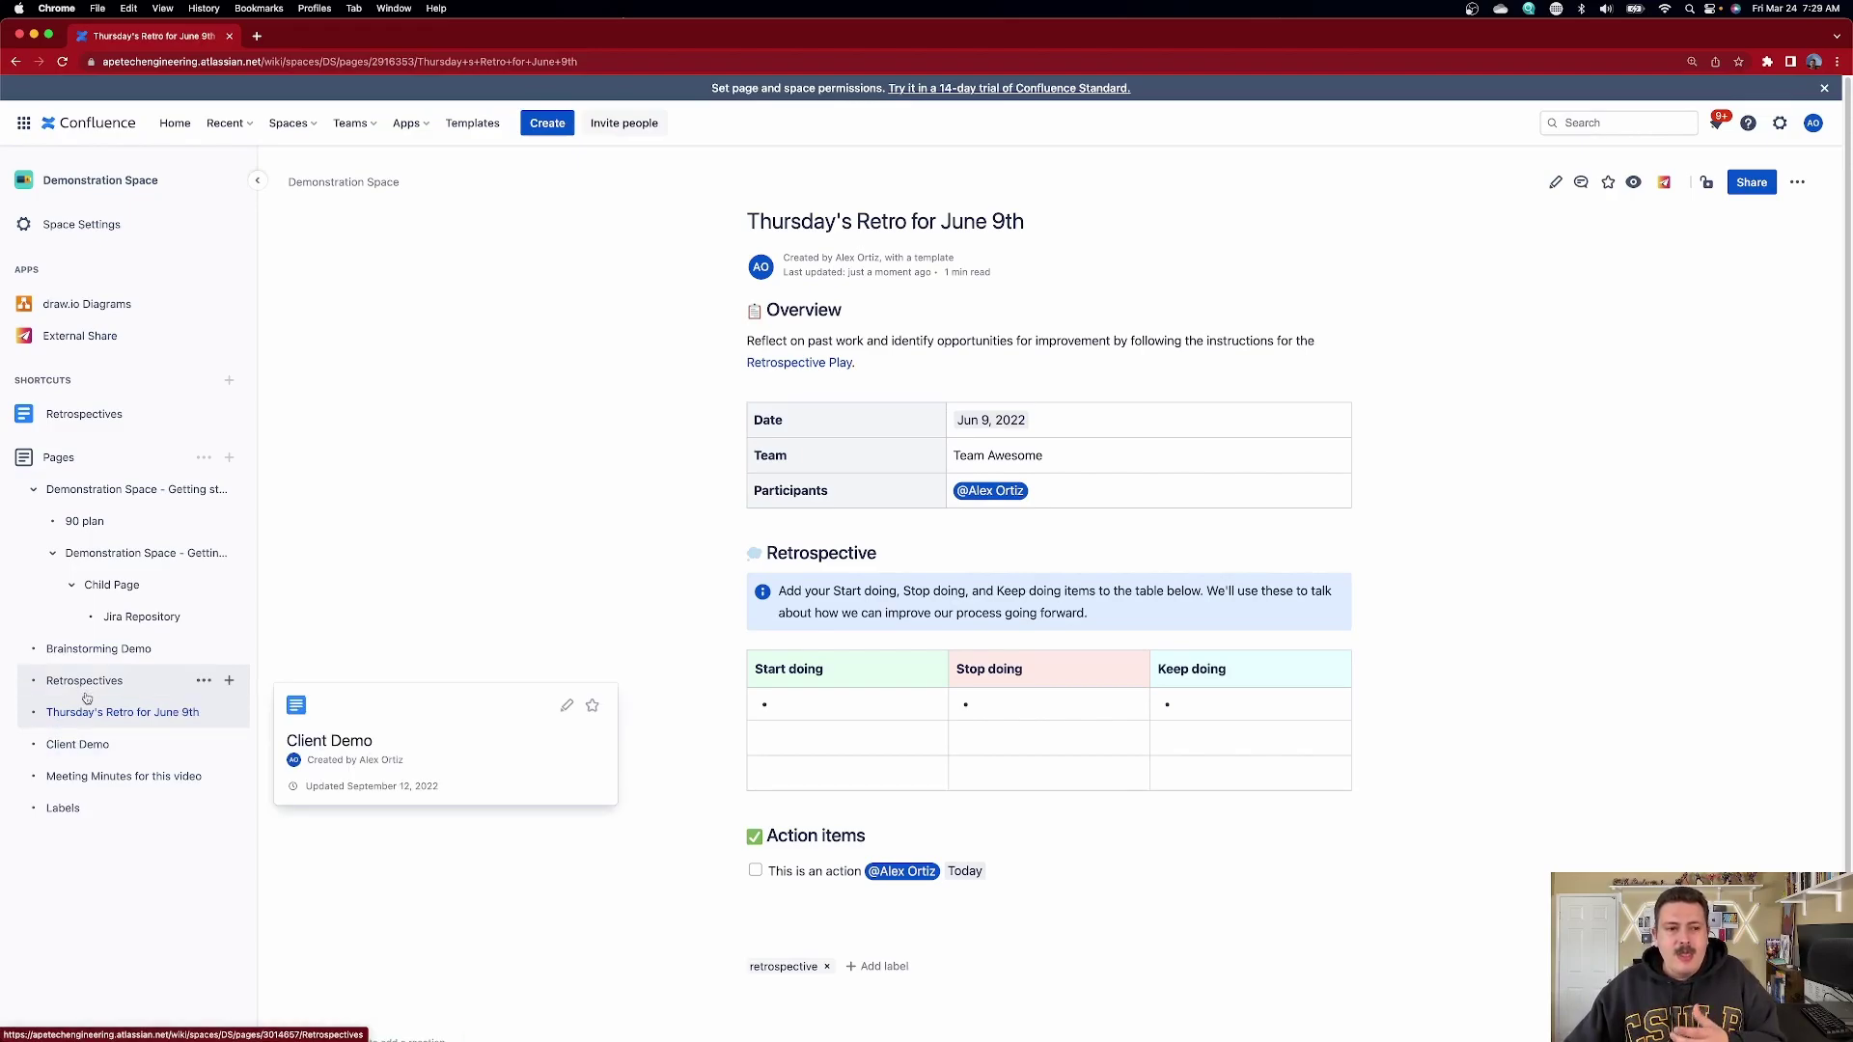
- On Client Demo, add 'This is another action' assigned to the same person, due Mar 29, and publish
left_click(72, 746)
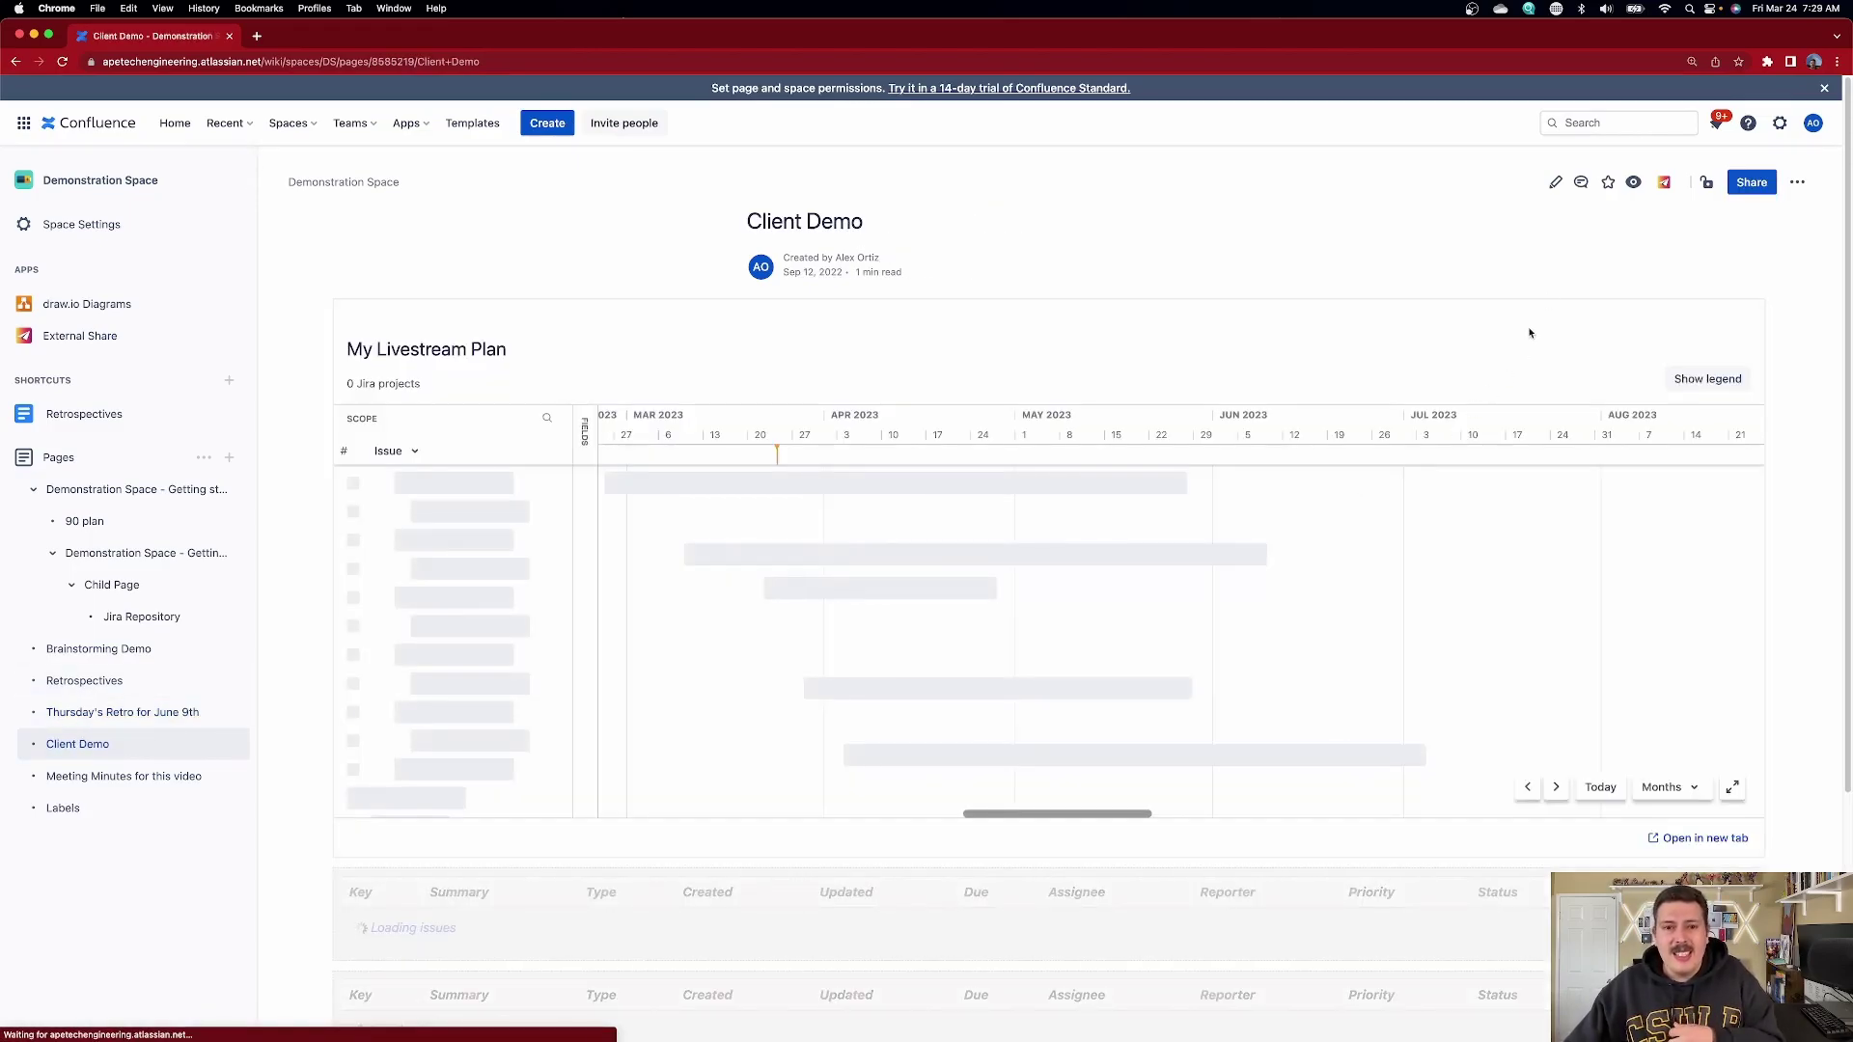
left_click(1558, 185)
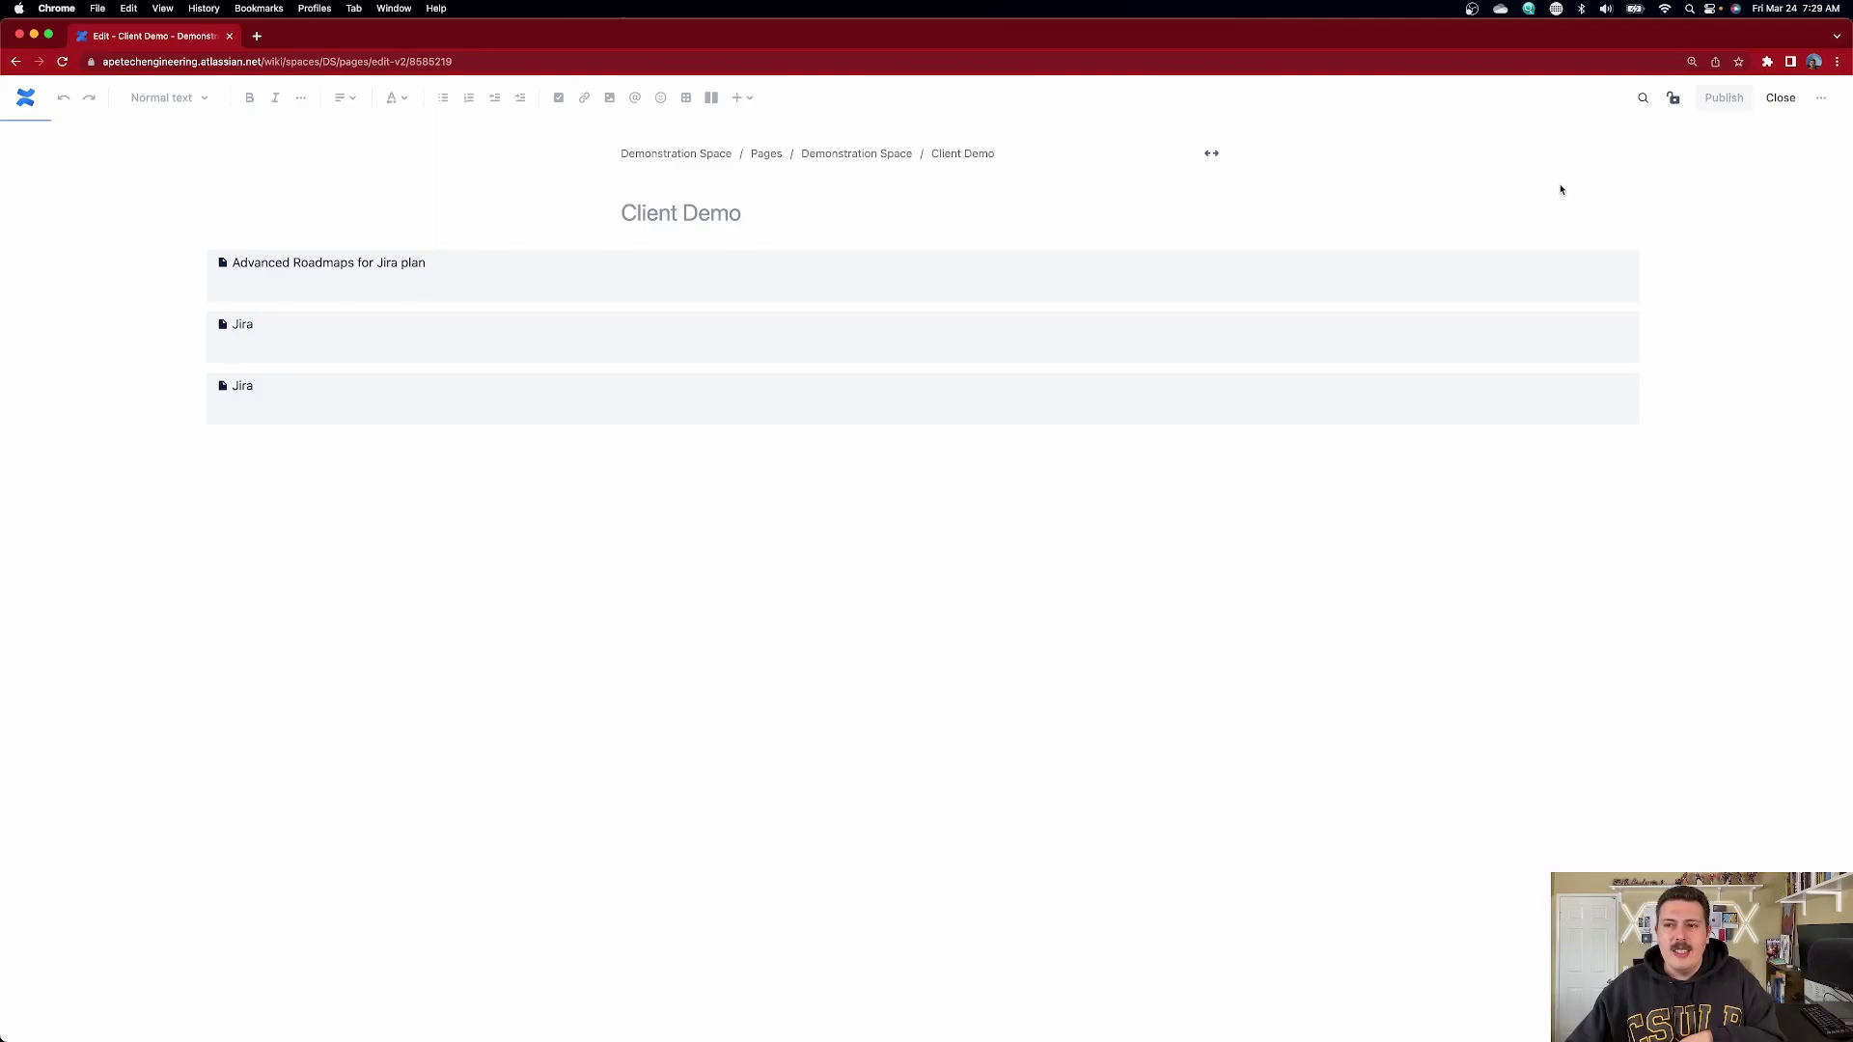
scroll(1504, 461, "down", 5)
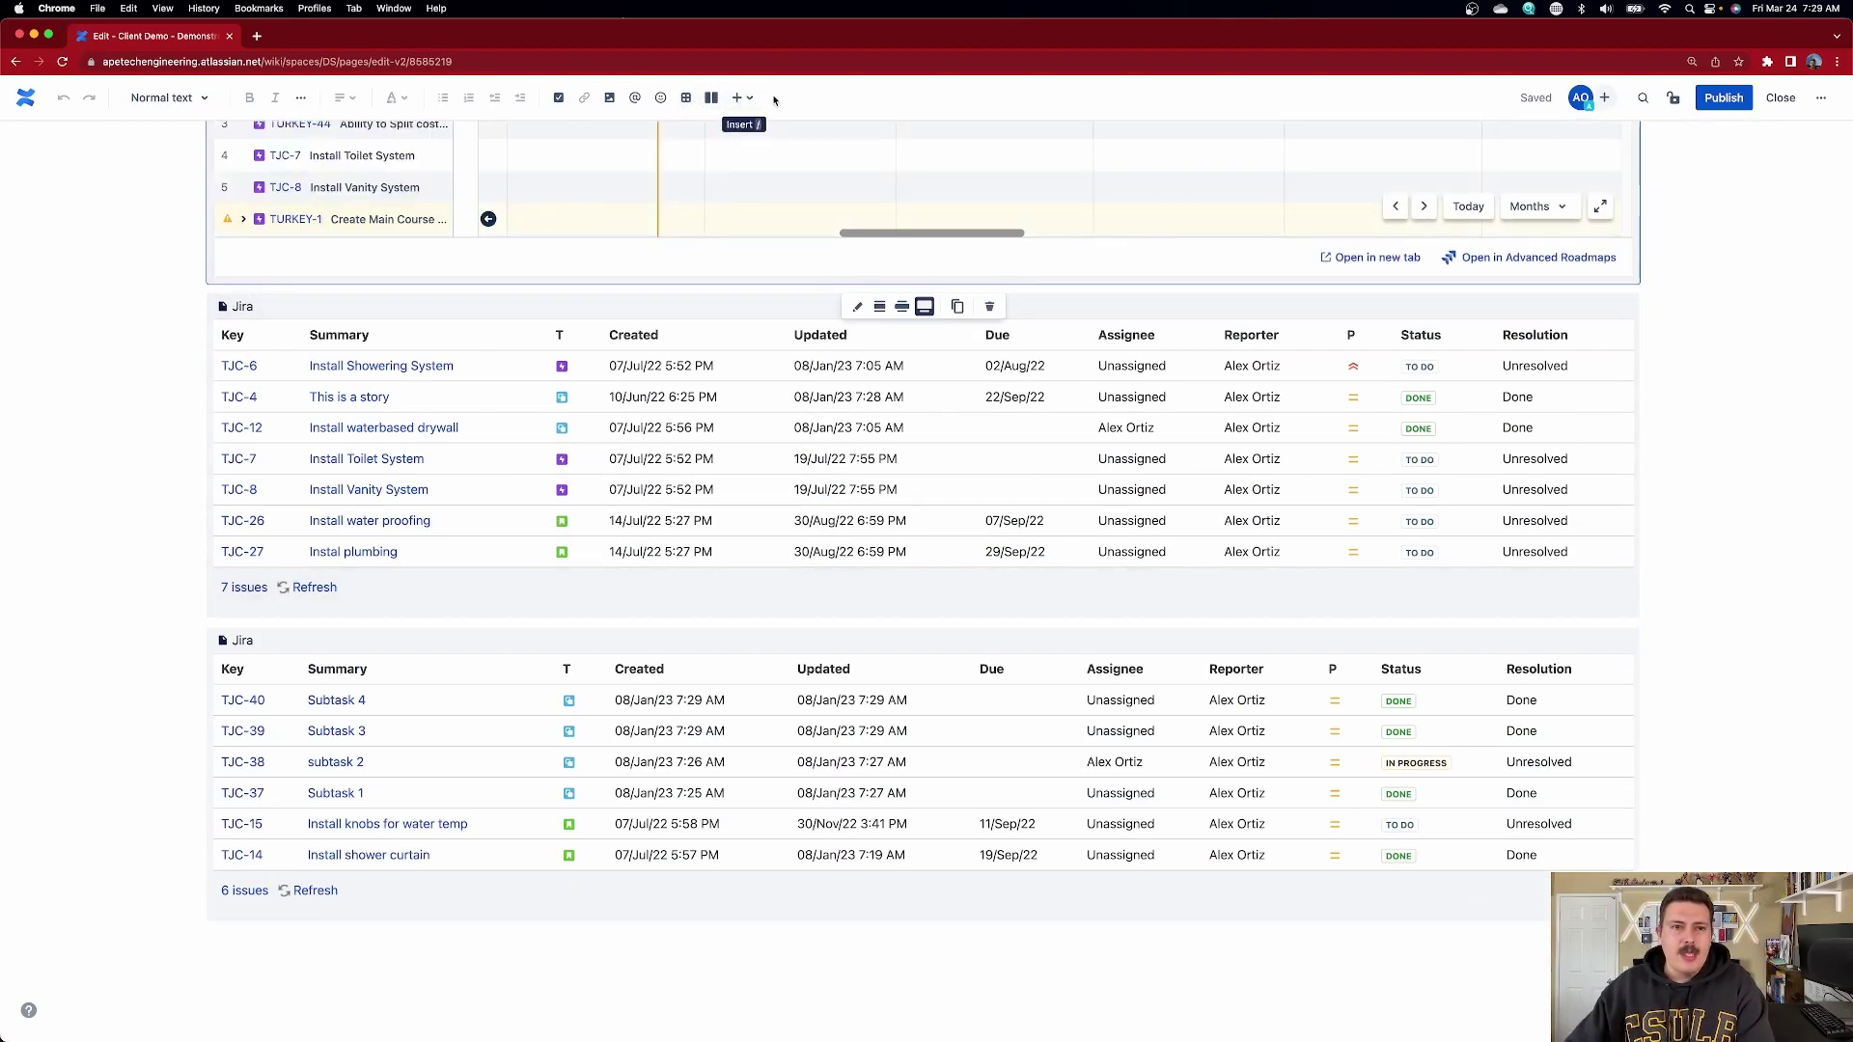
left_click(558, 98)
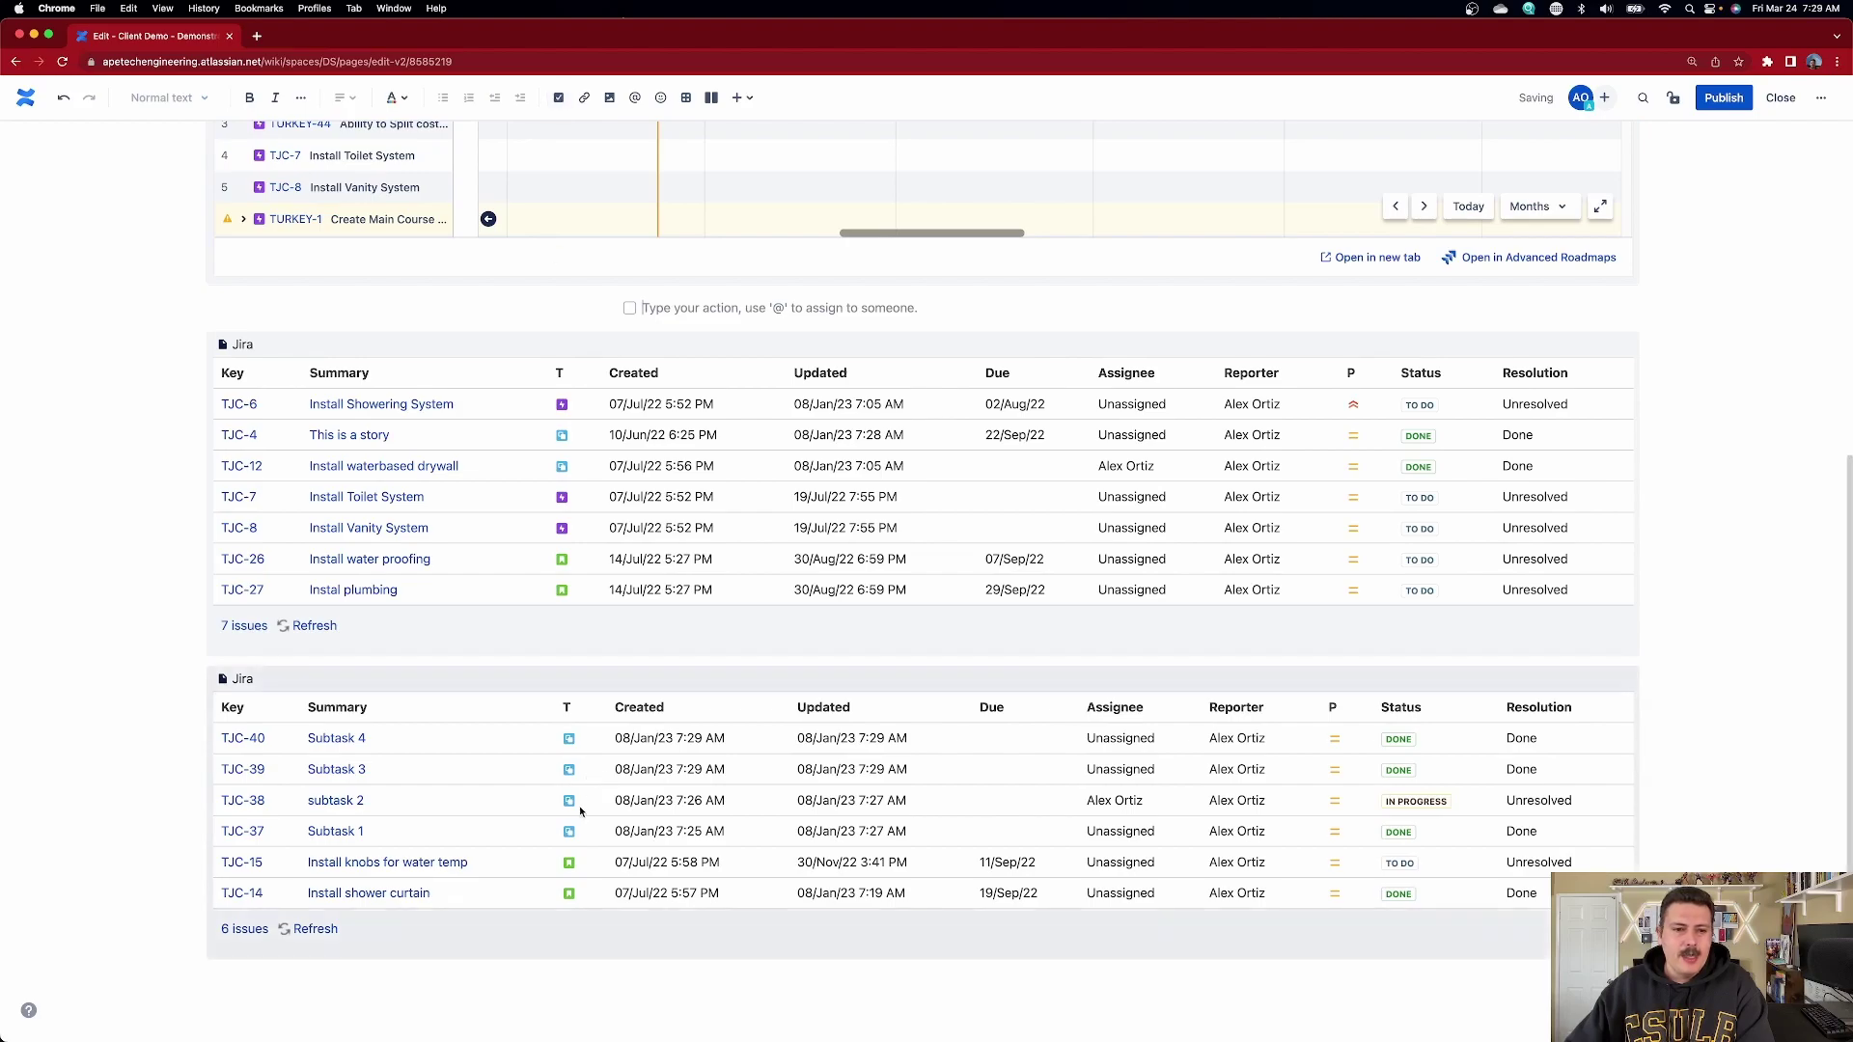
scroll(440, 949, "up", 5)
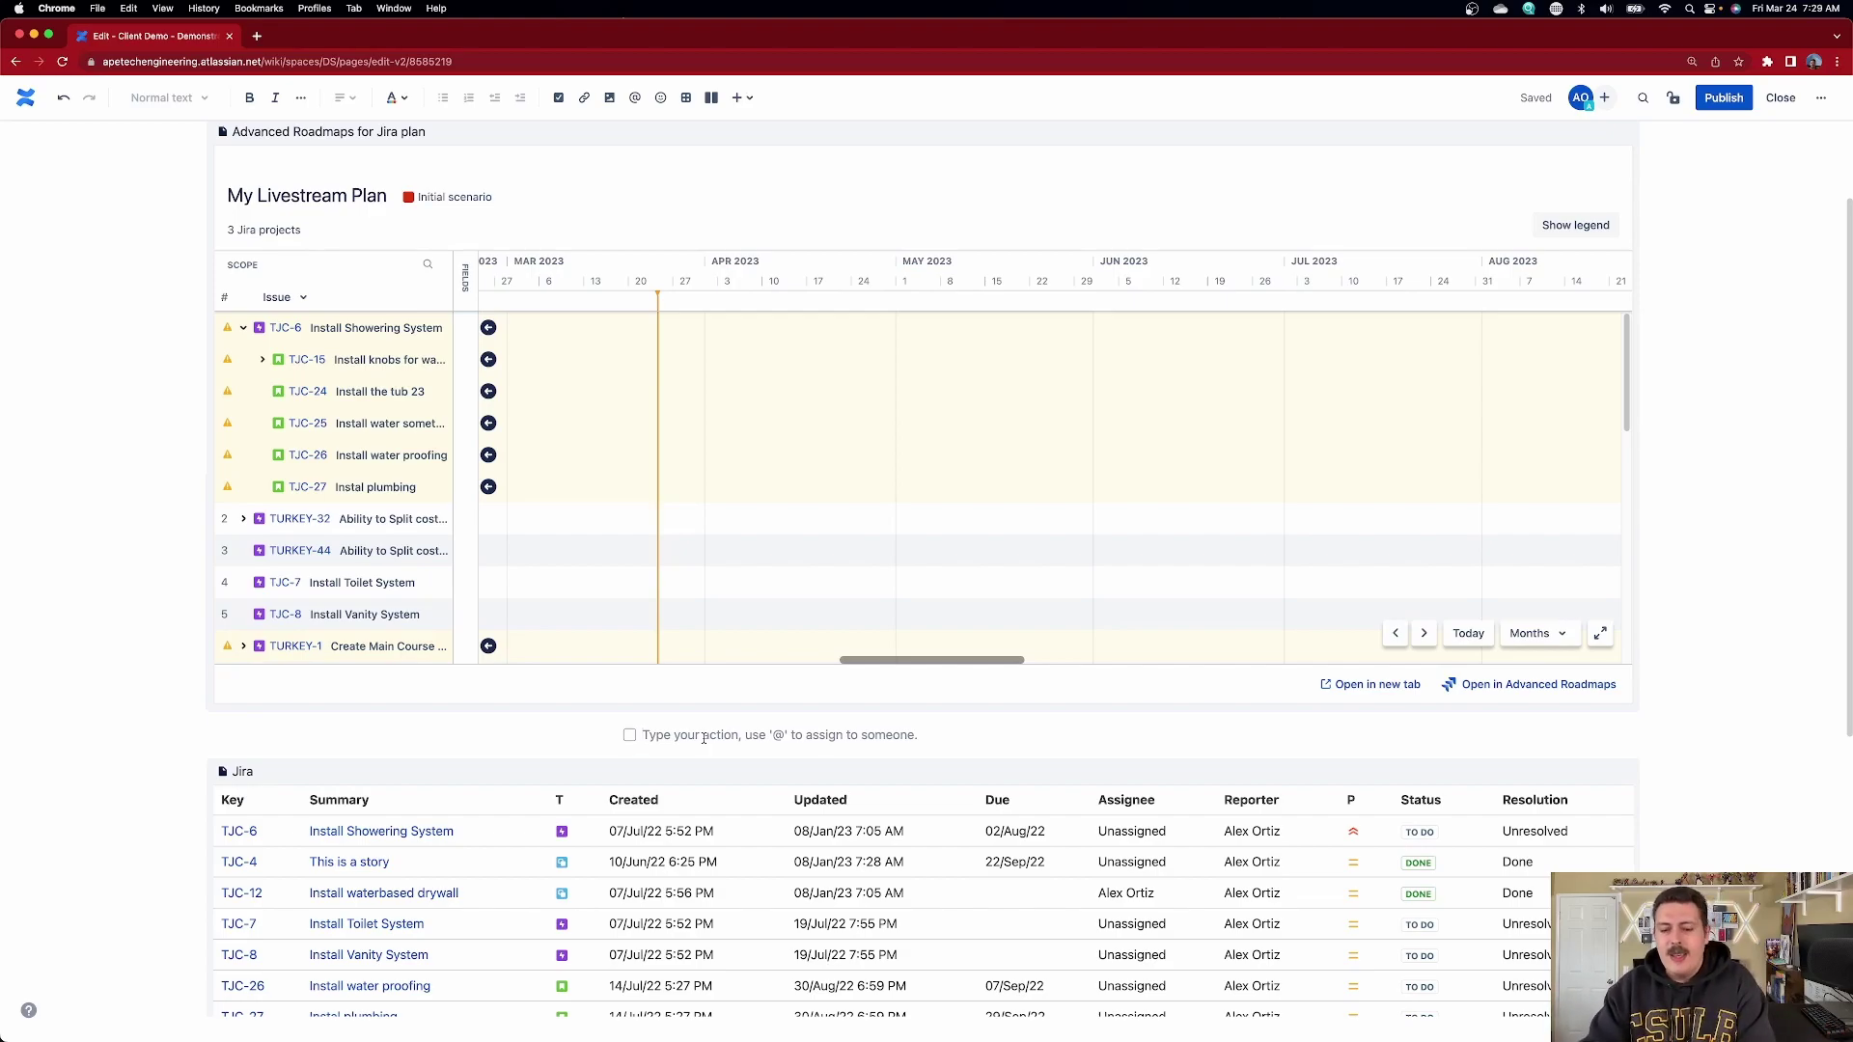
type("This is another a")
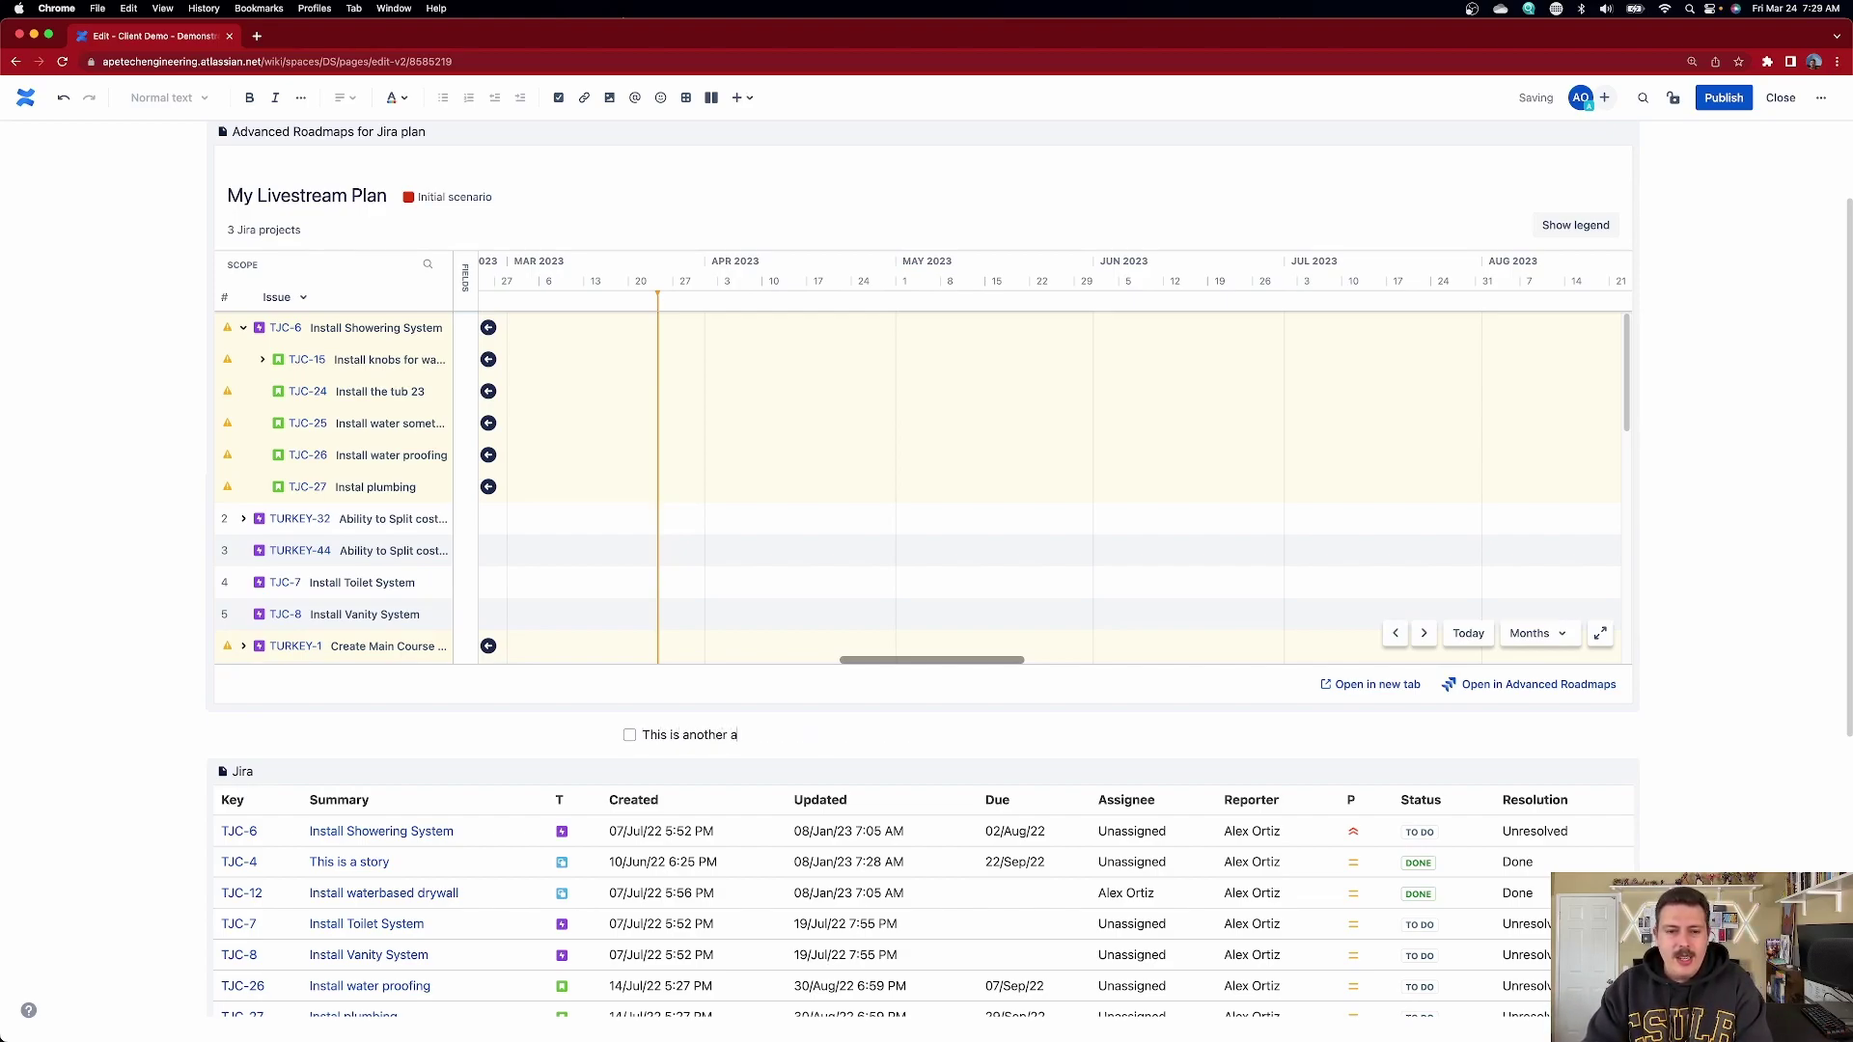
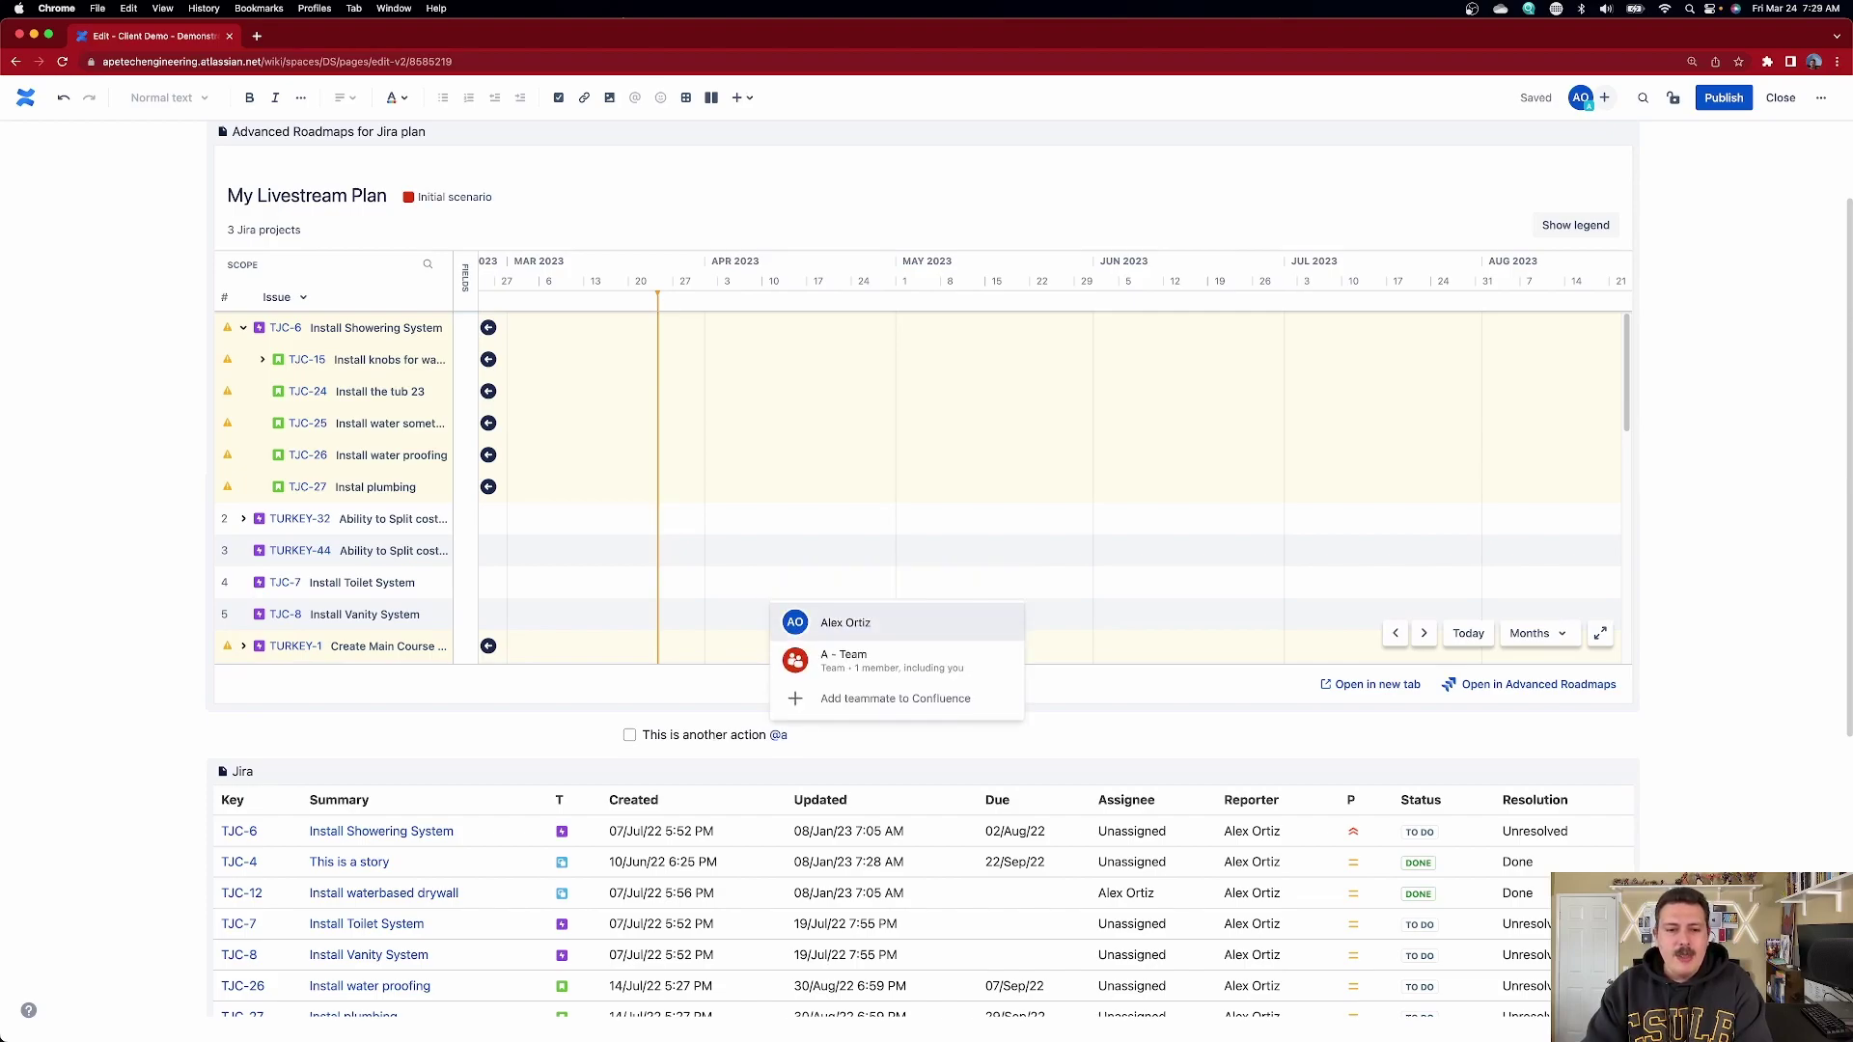
key("Return")
type("//")
left_click(983, 1006)
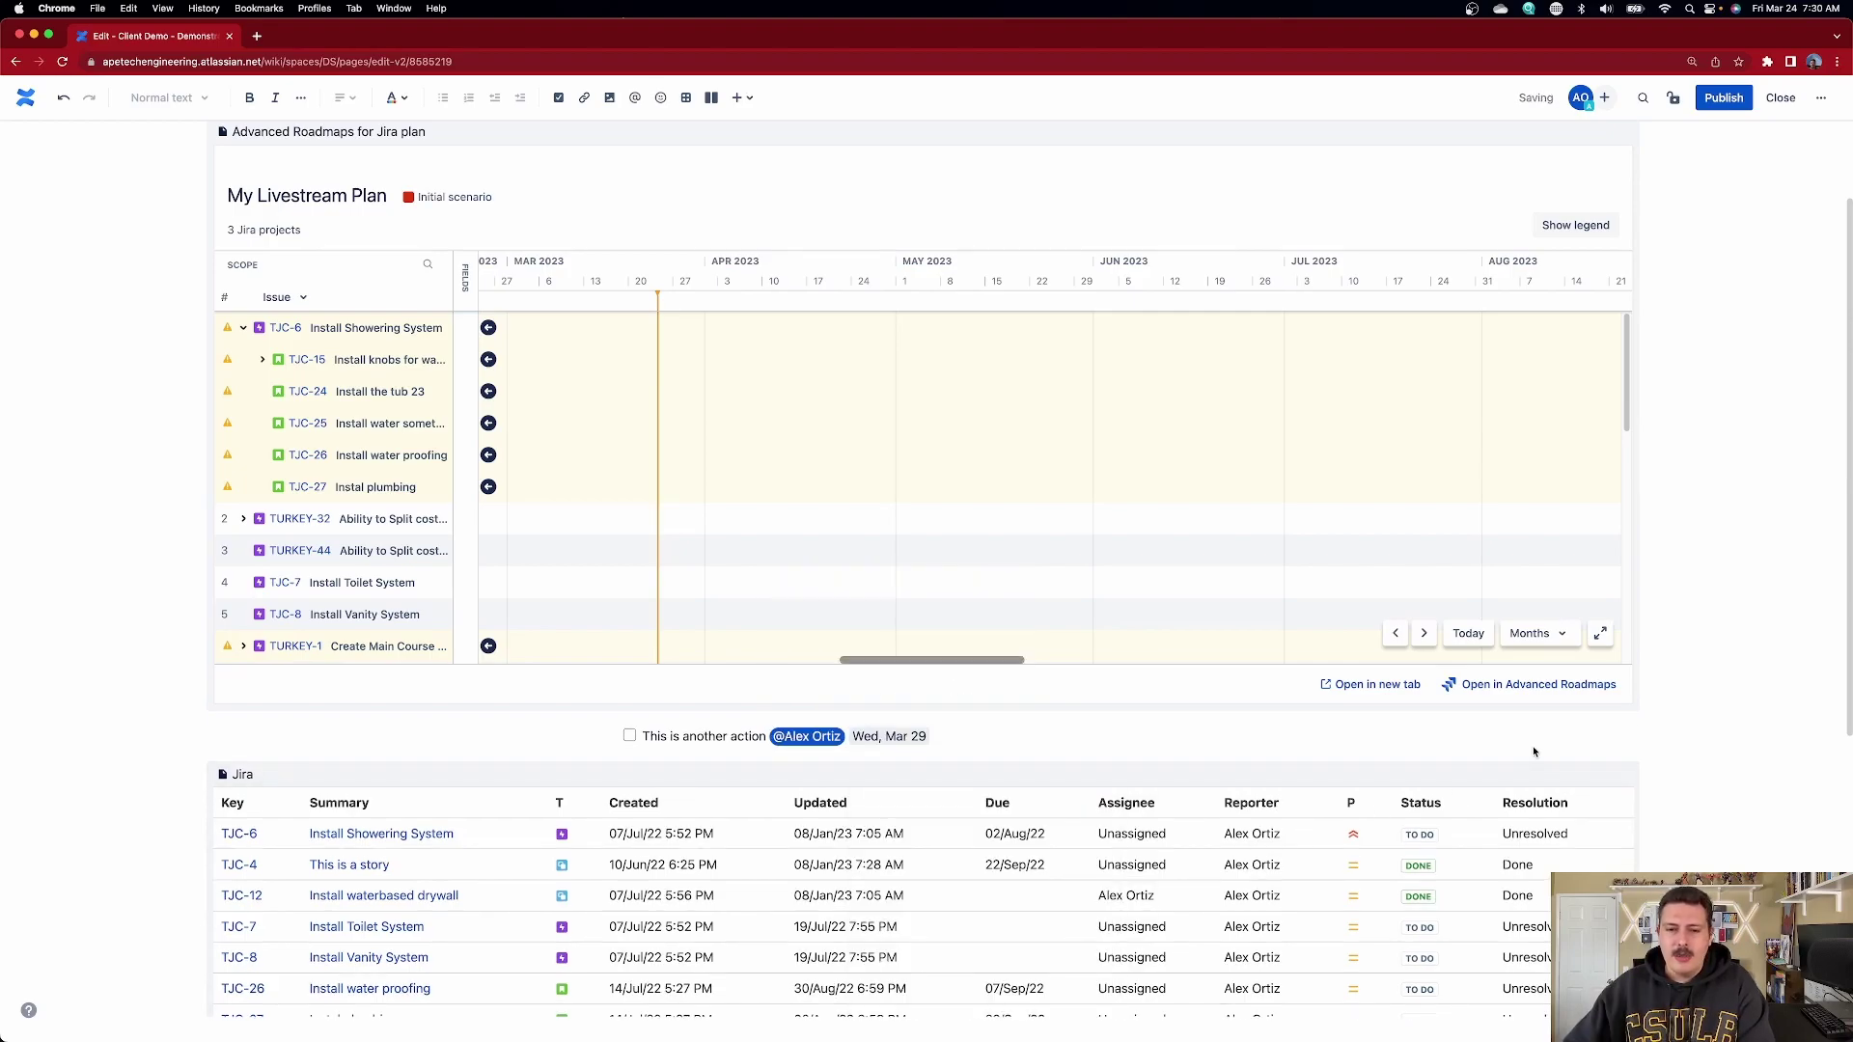
left_click(1724, 98)
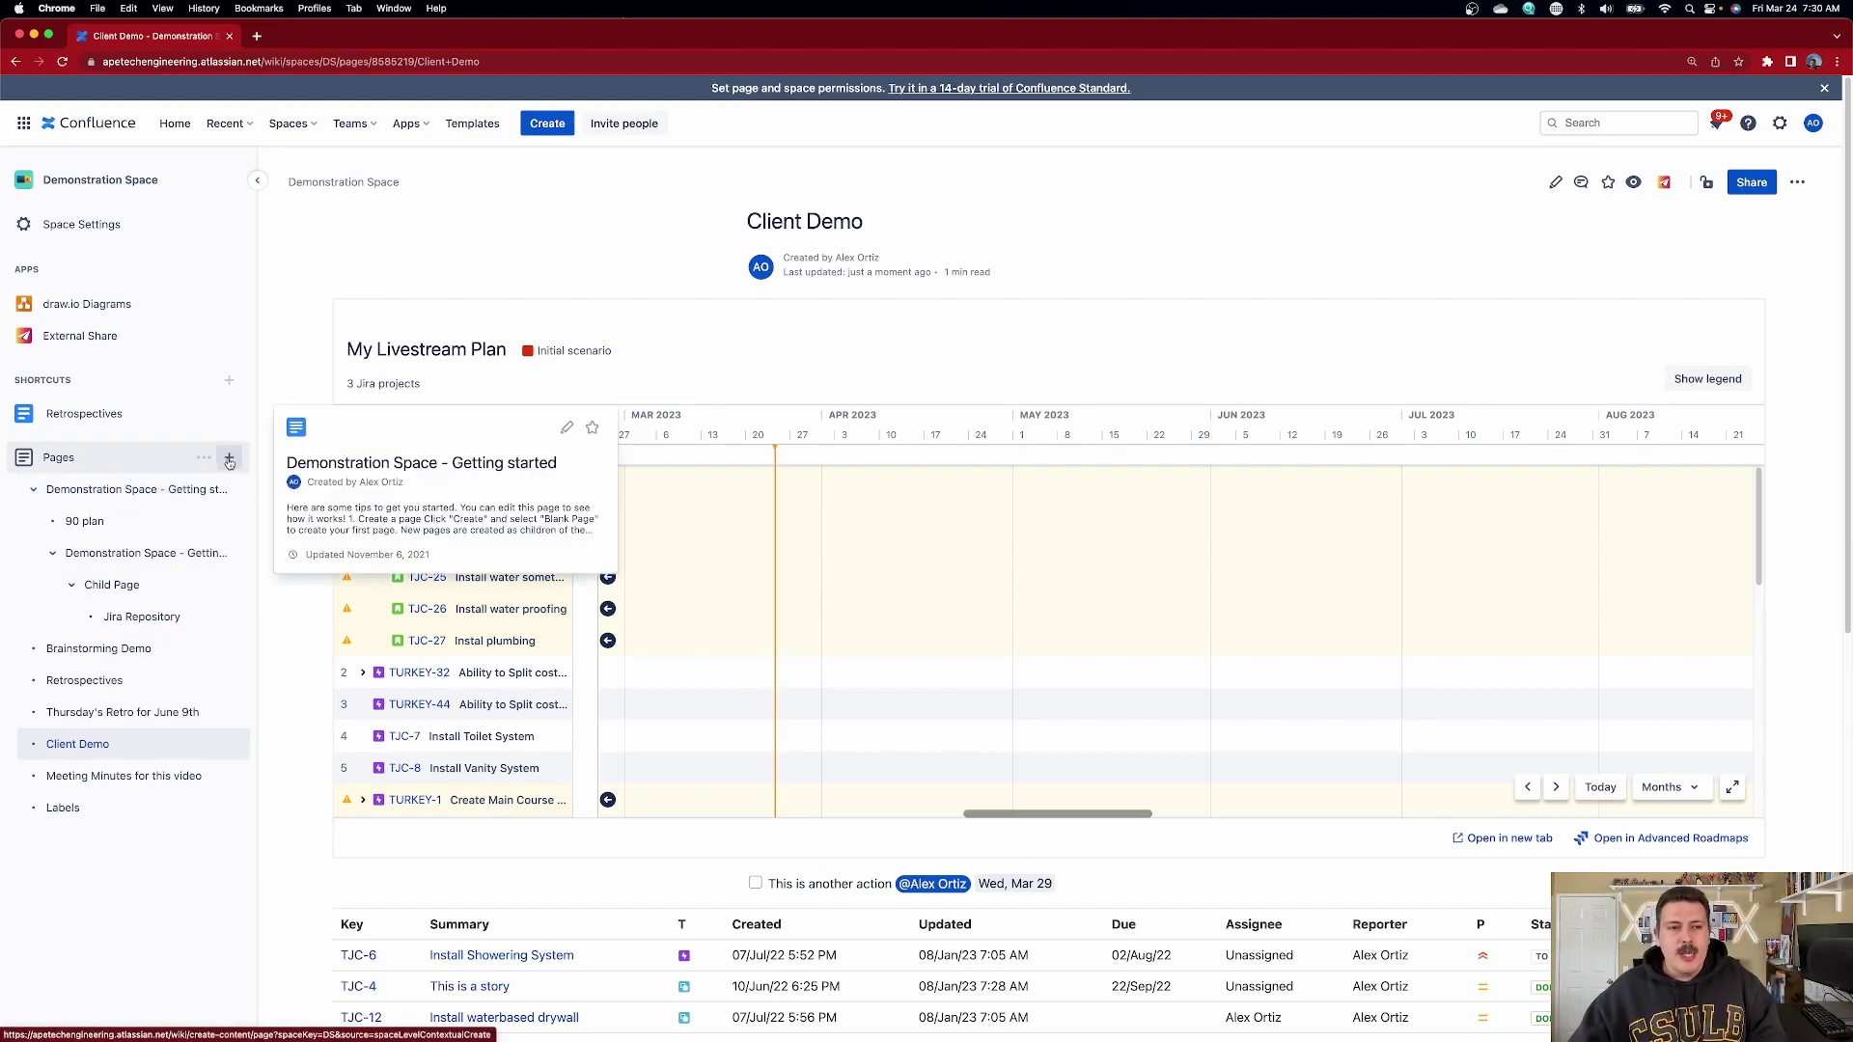
- Create a new page in the space titled 'All team's Tasks'
left_click(229, 461)
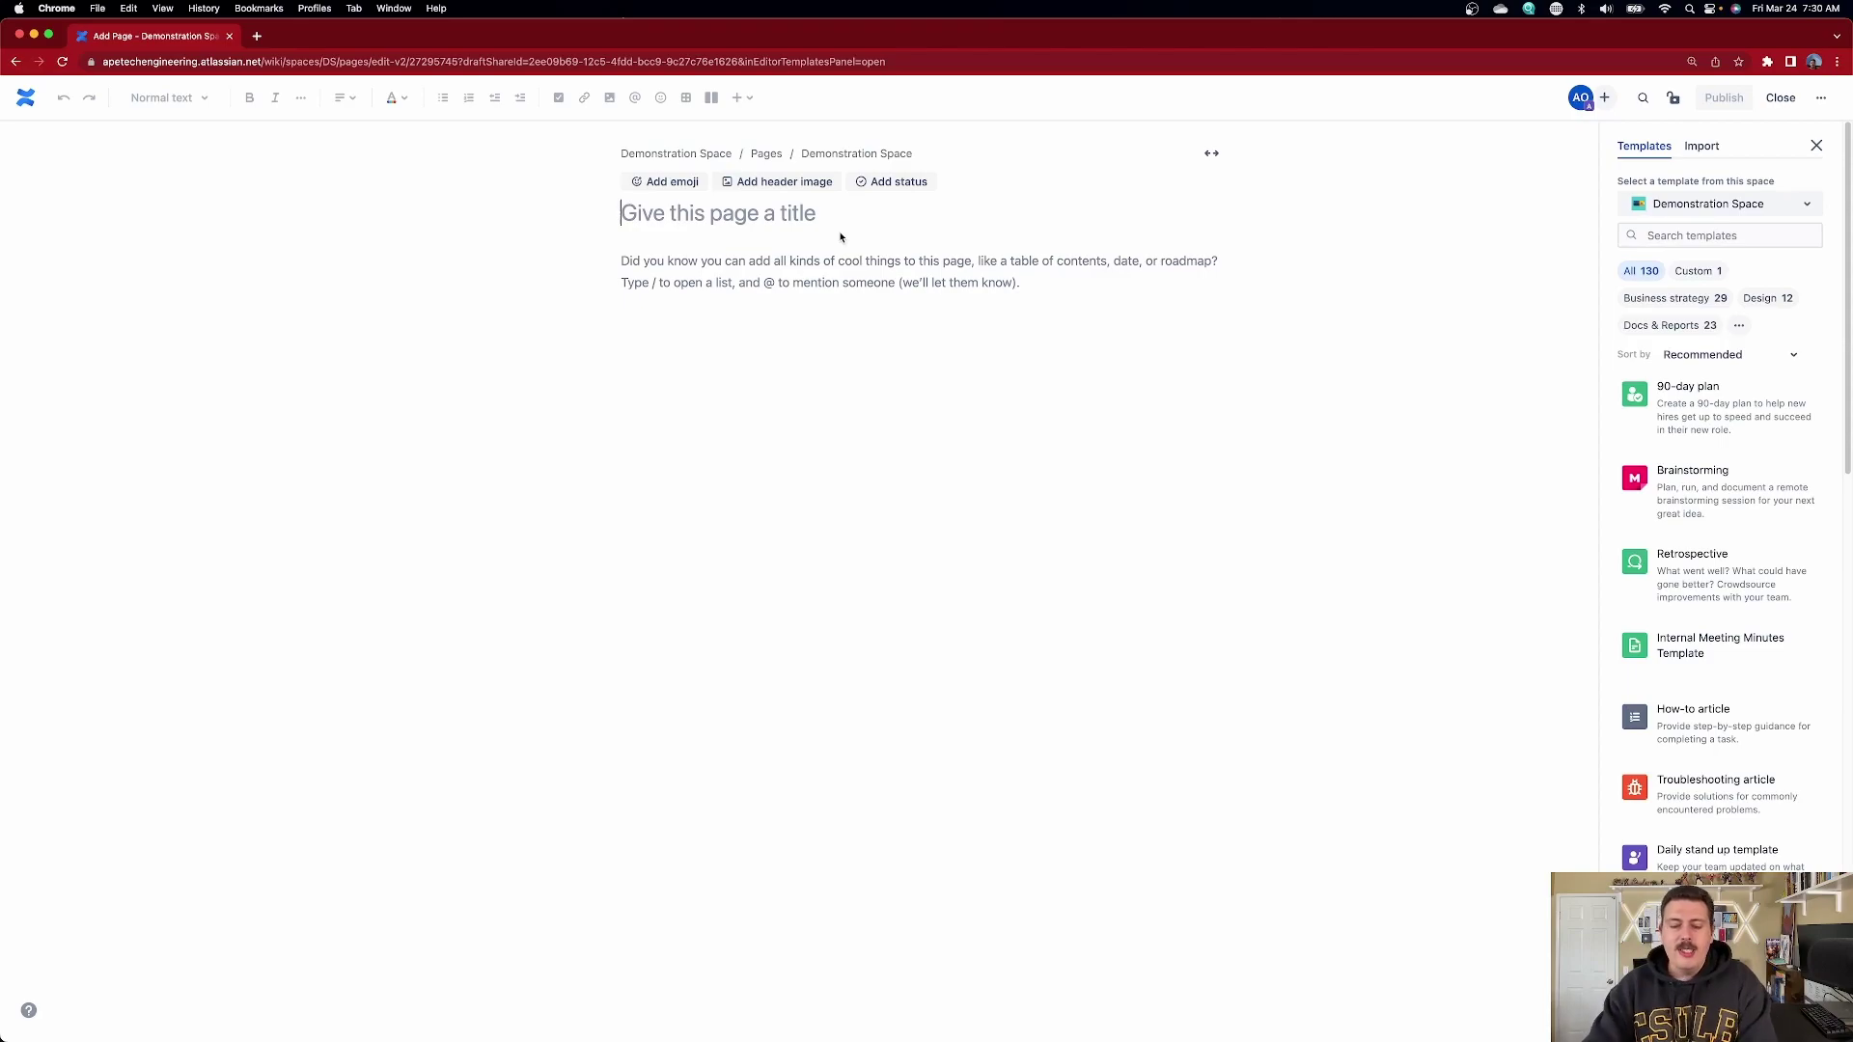
type("All ")
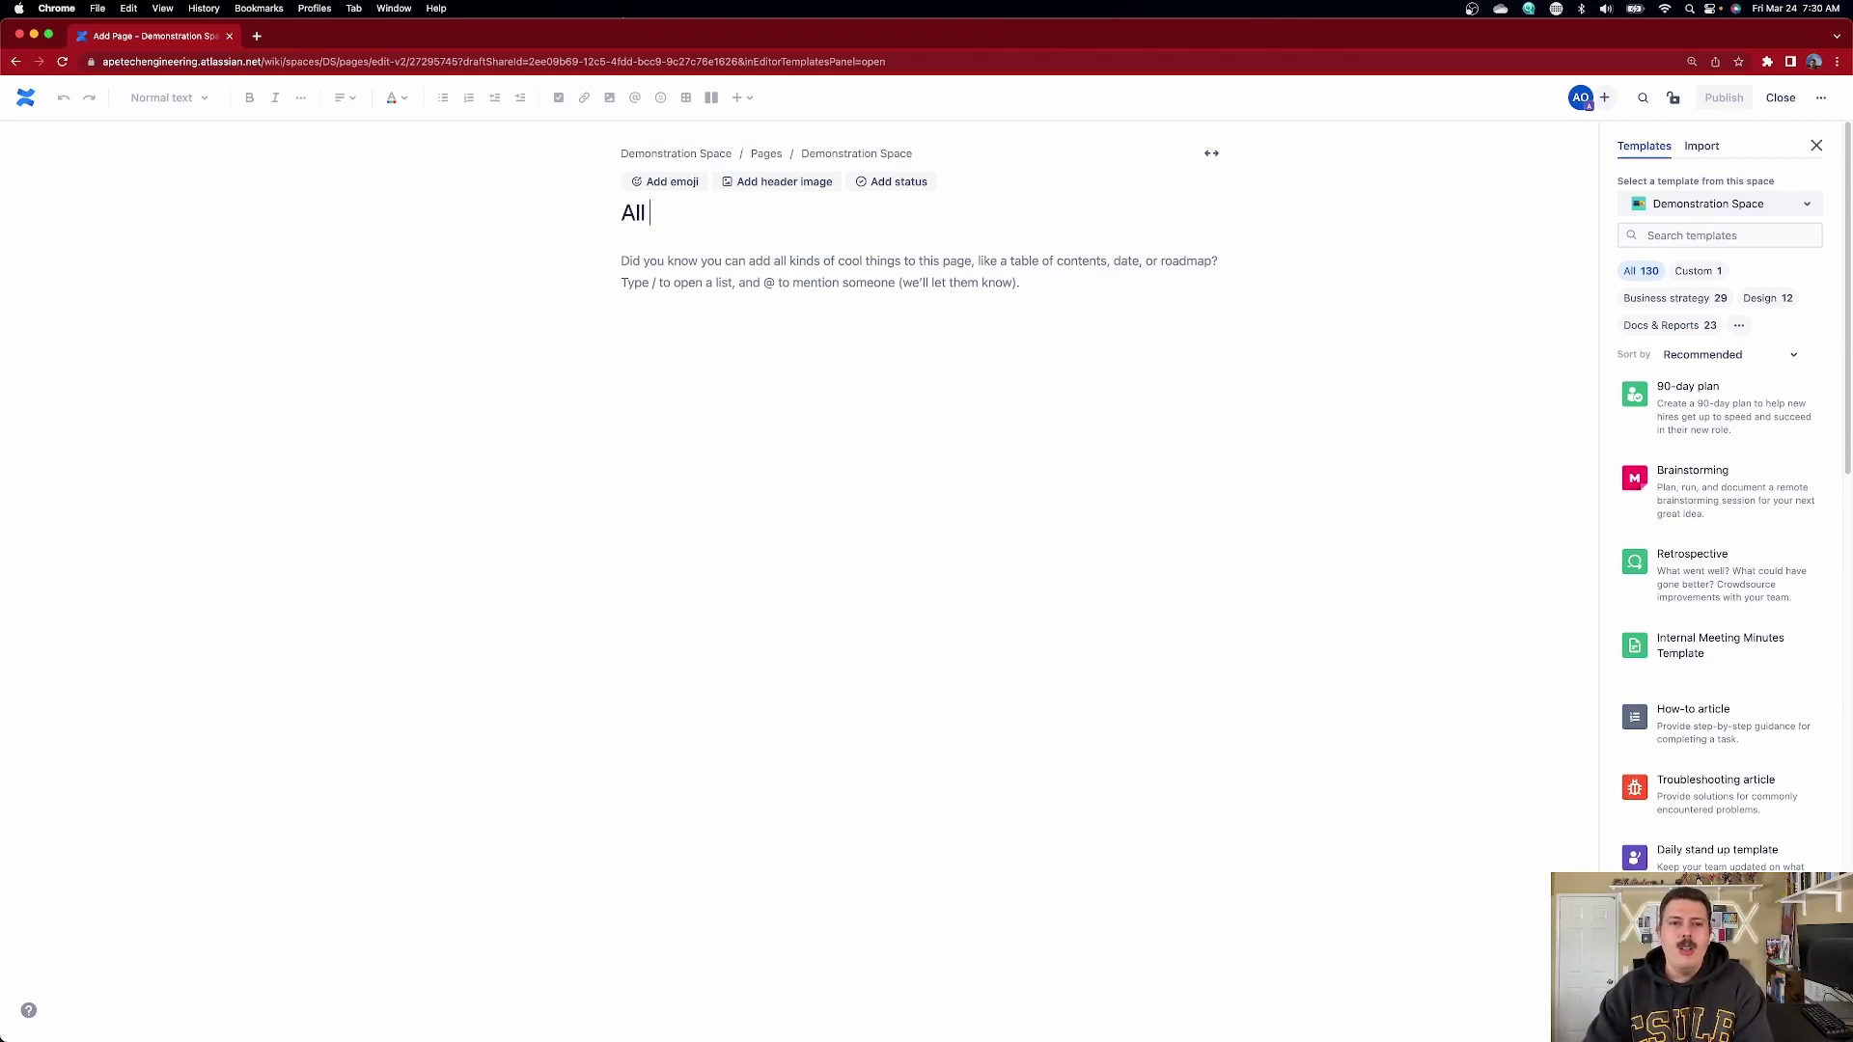
type("team's Tasks")
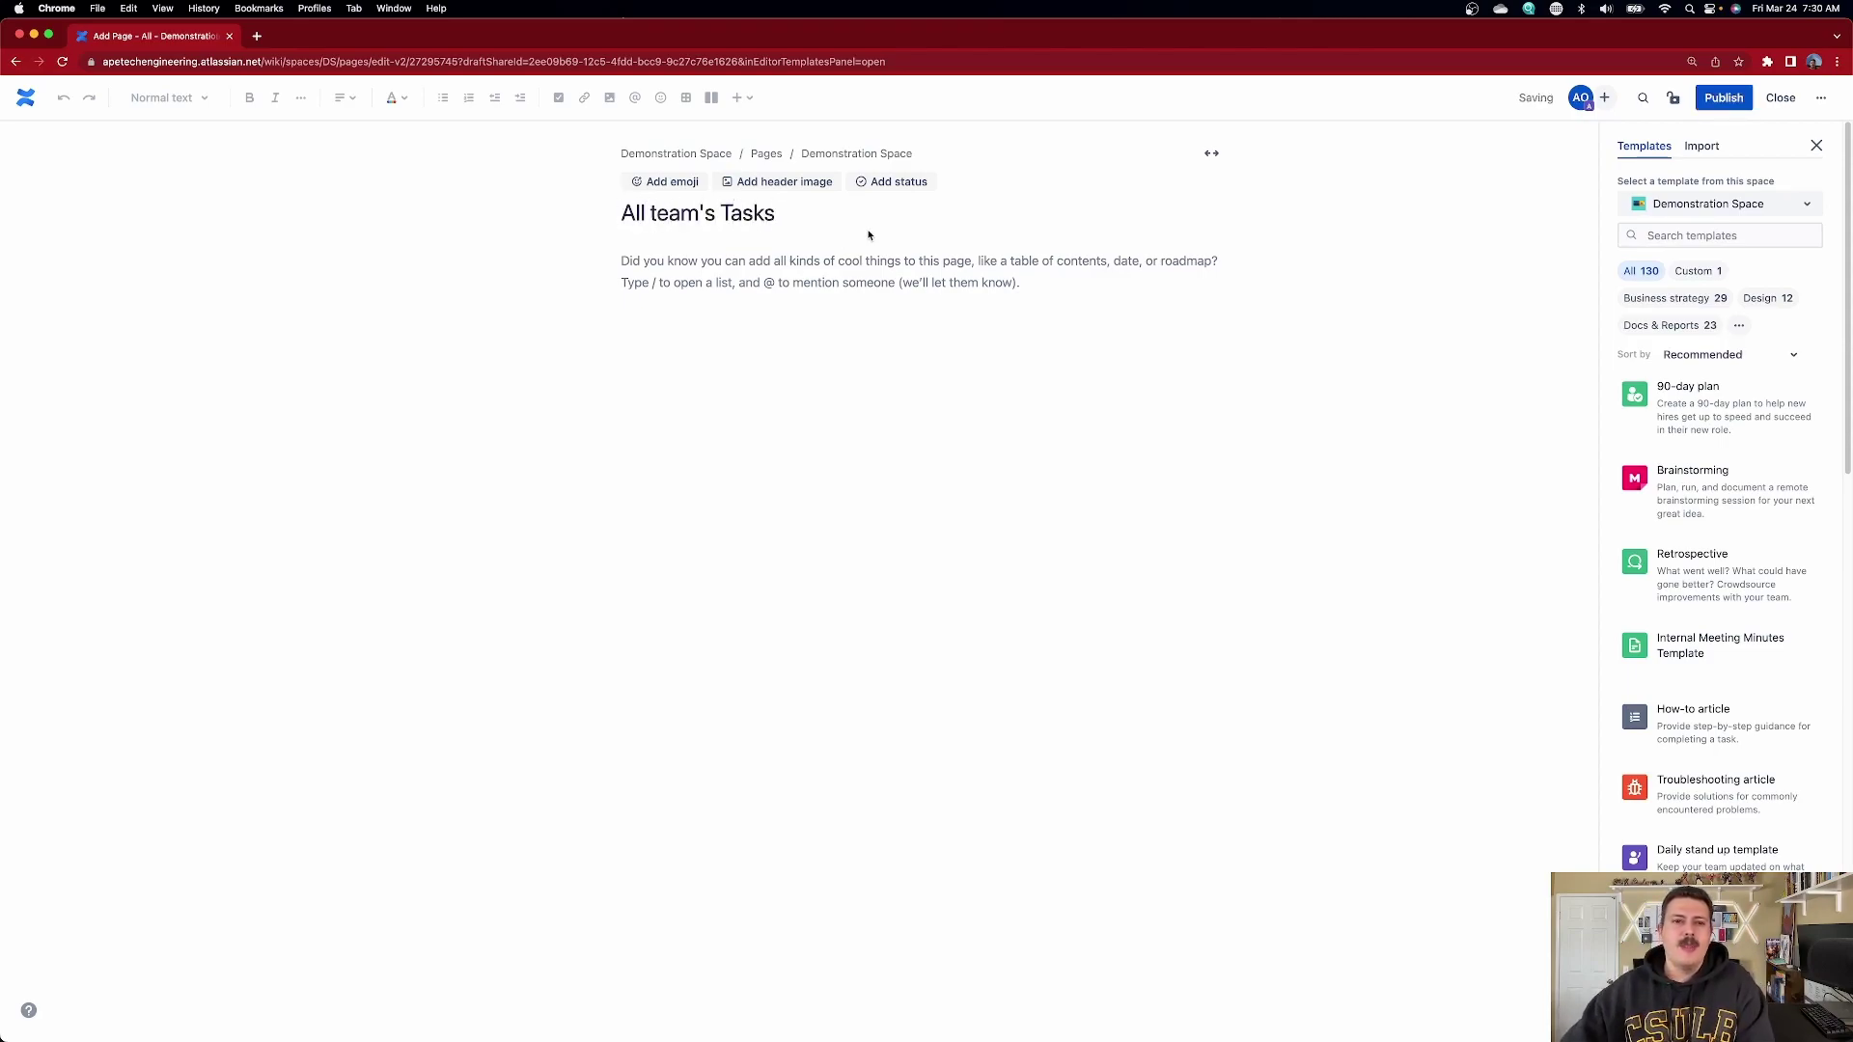
left_click(703, 270)
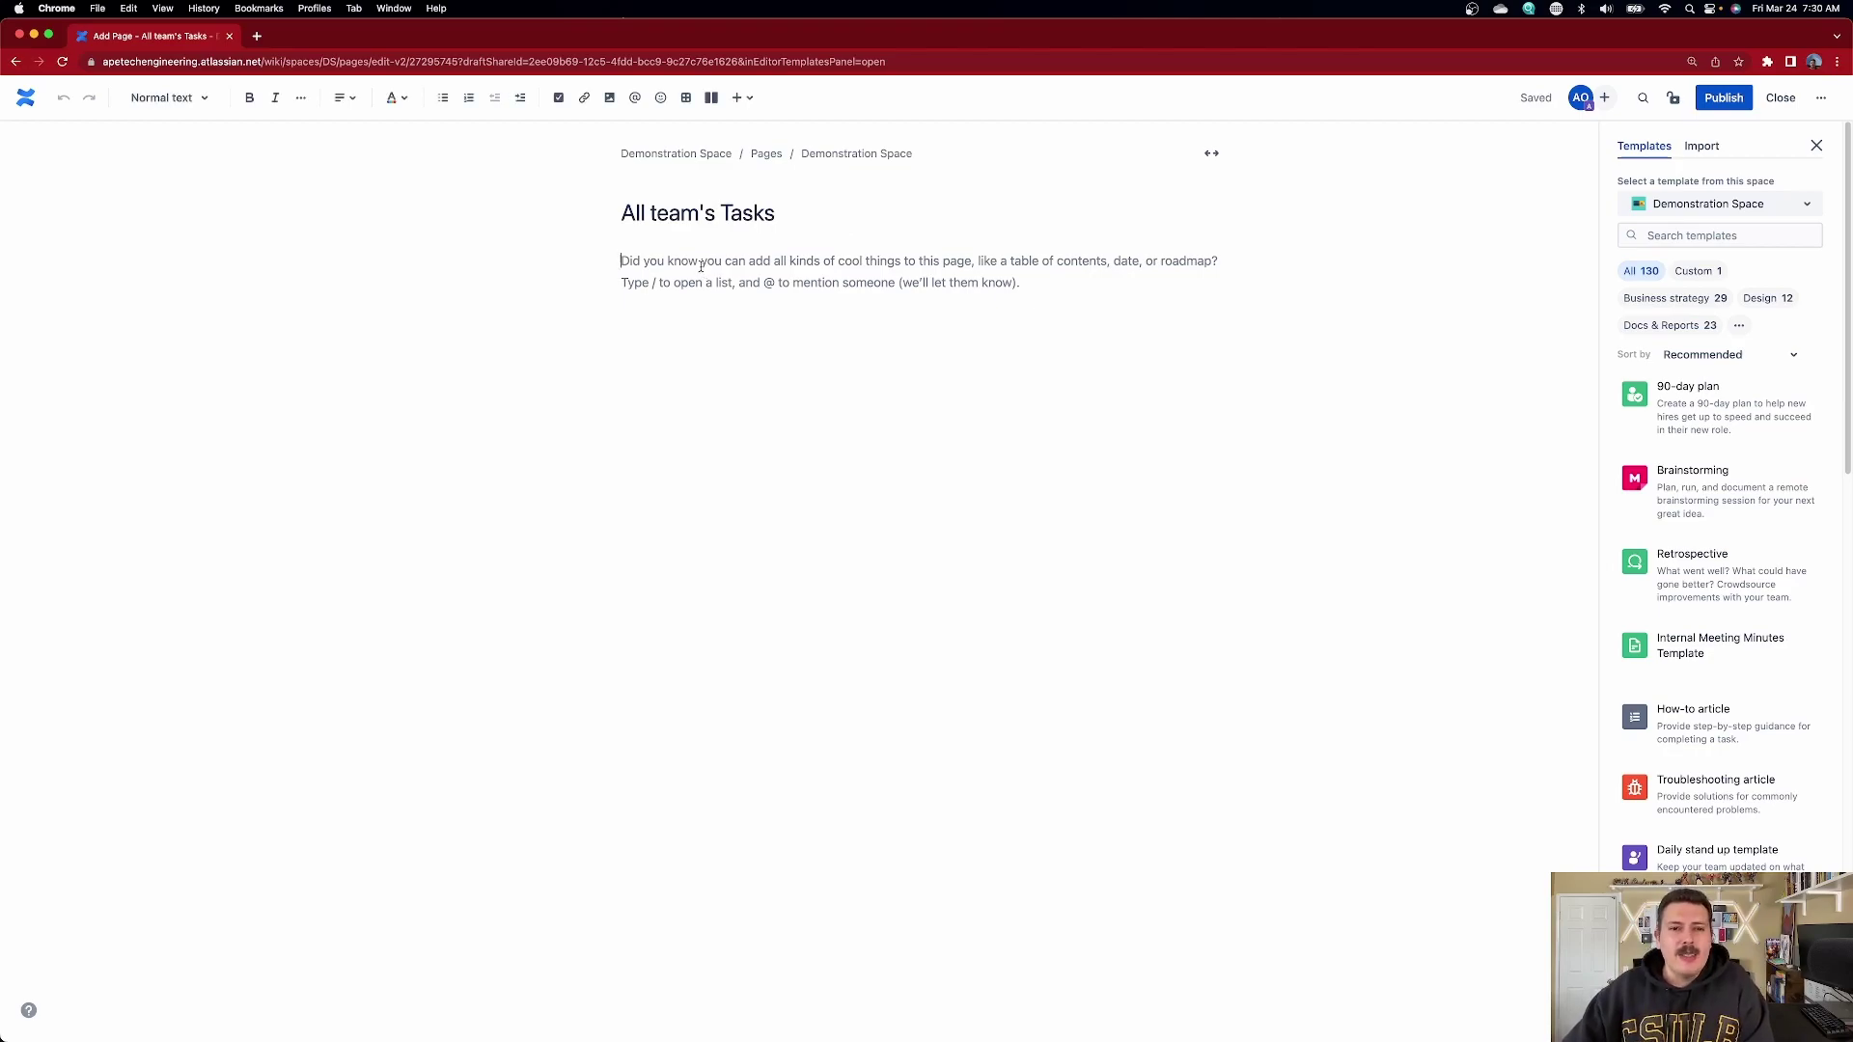
- Insert a Task report macro into the page body
left_click(736, 100)
type("t")
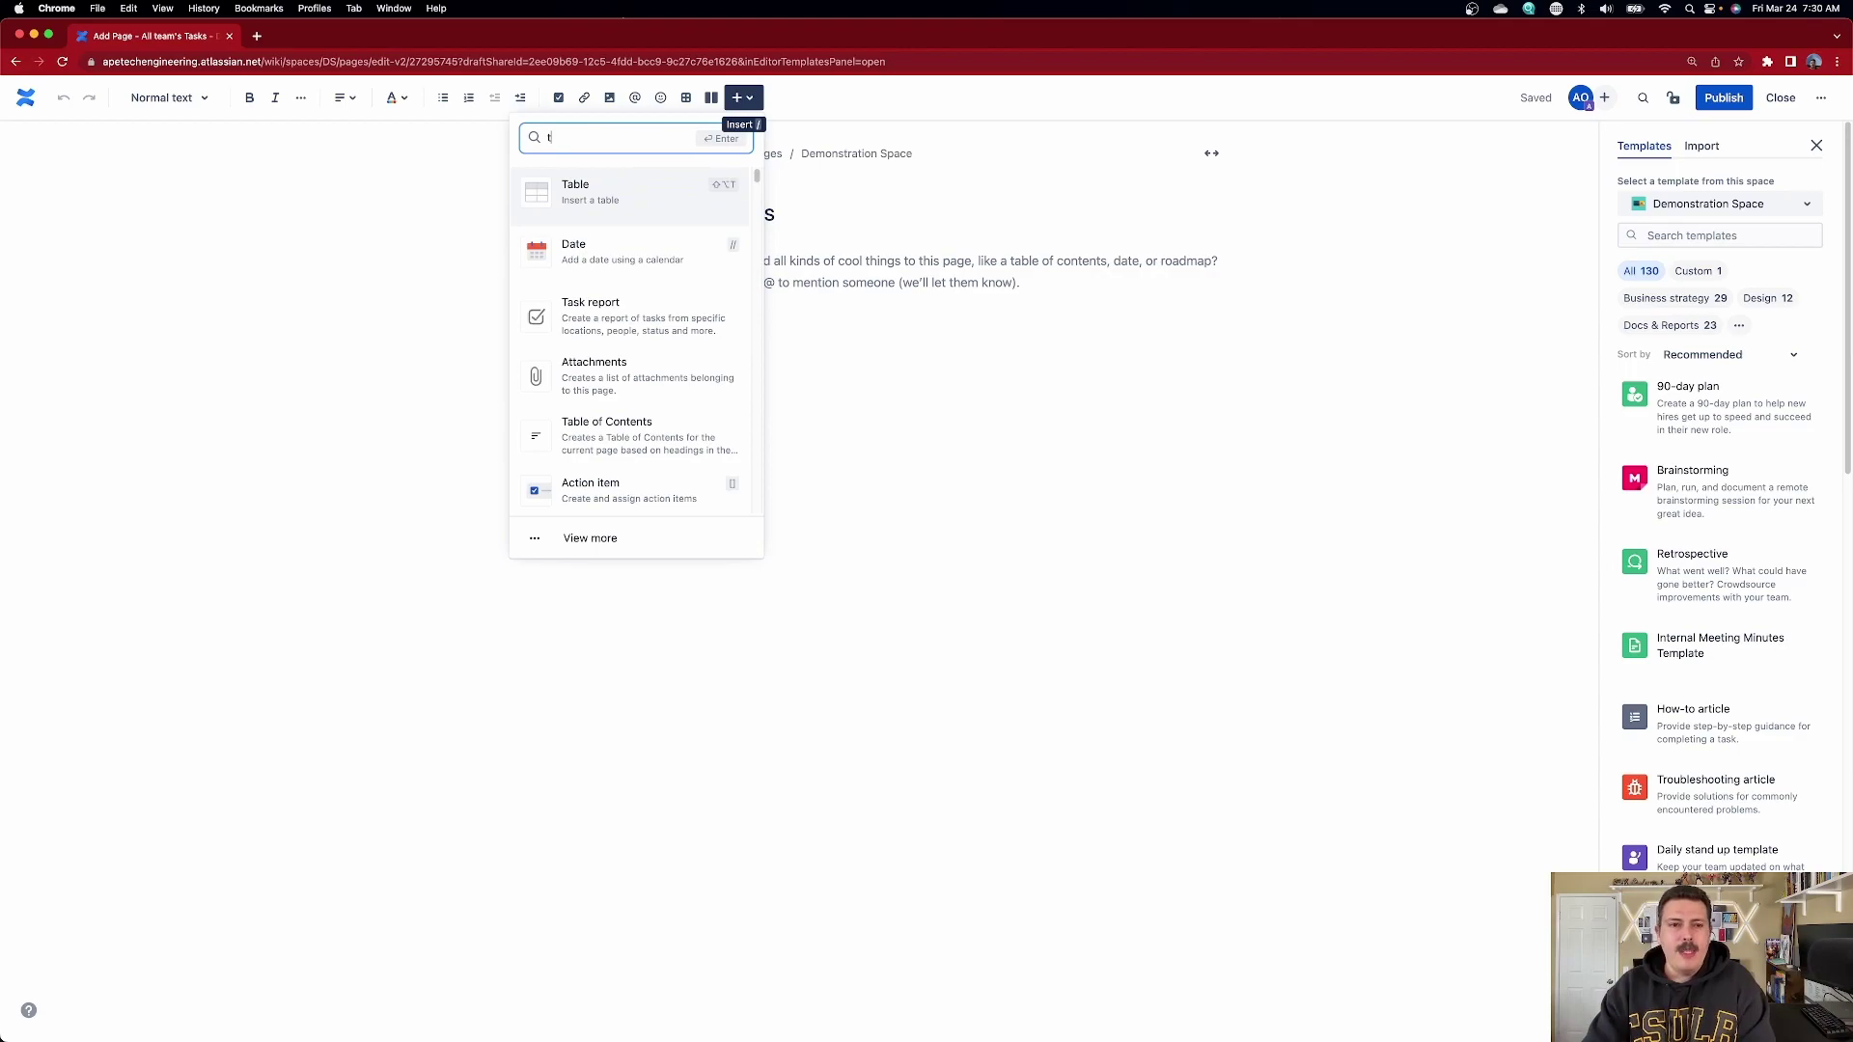
type("ask")
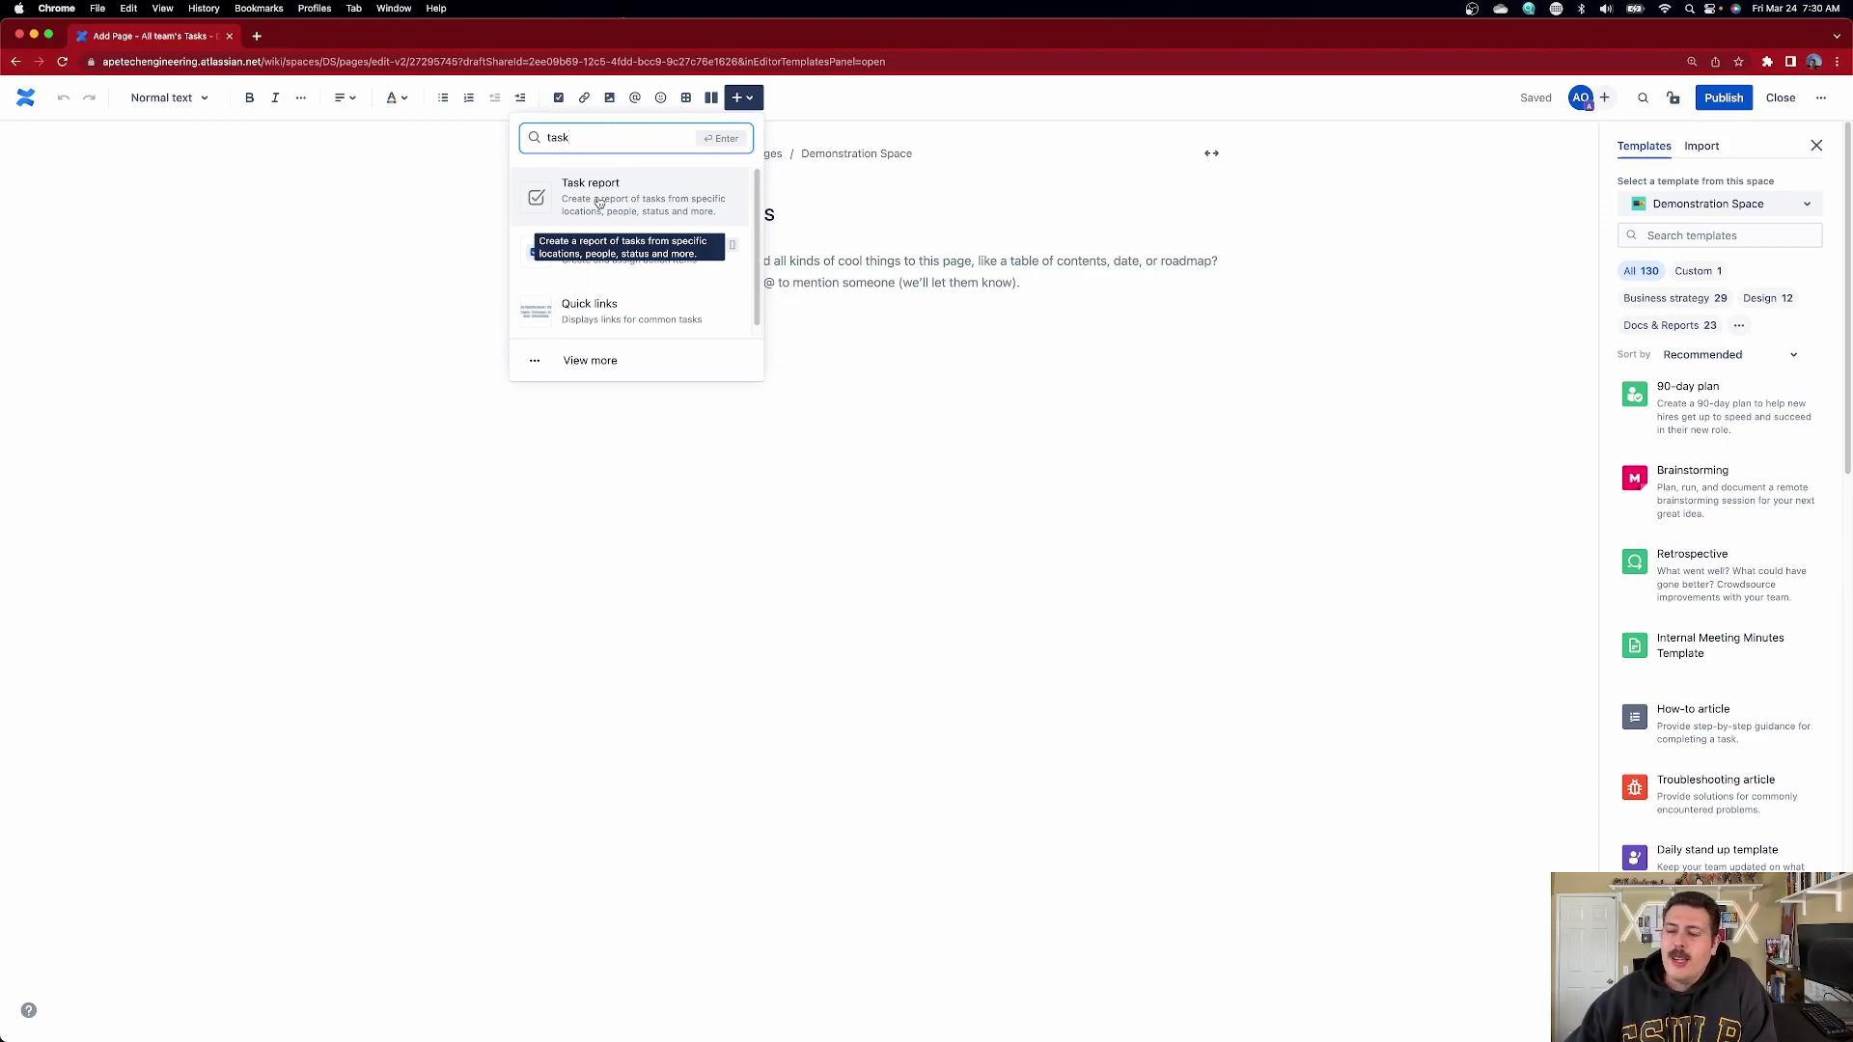
left_click(598, 202)
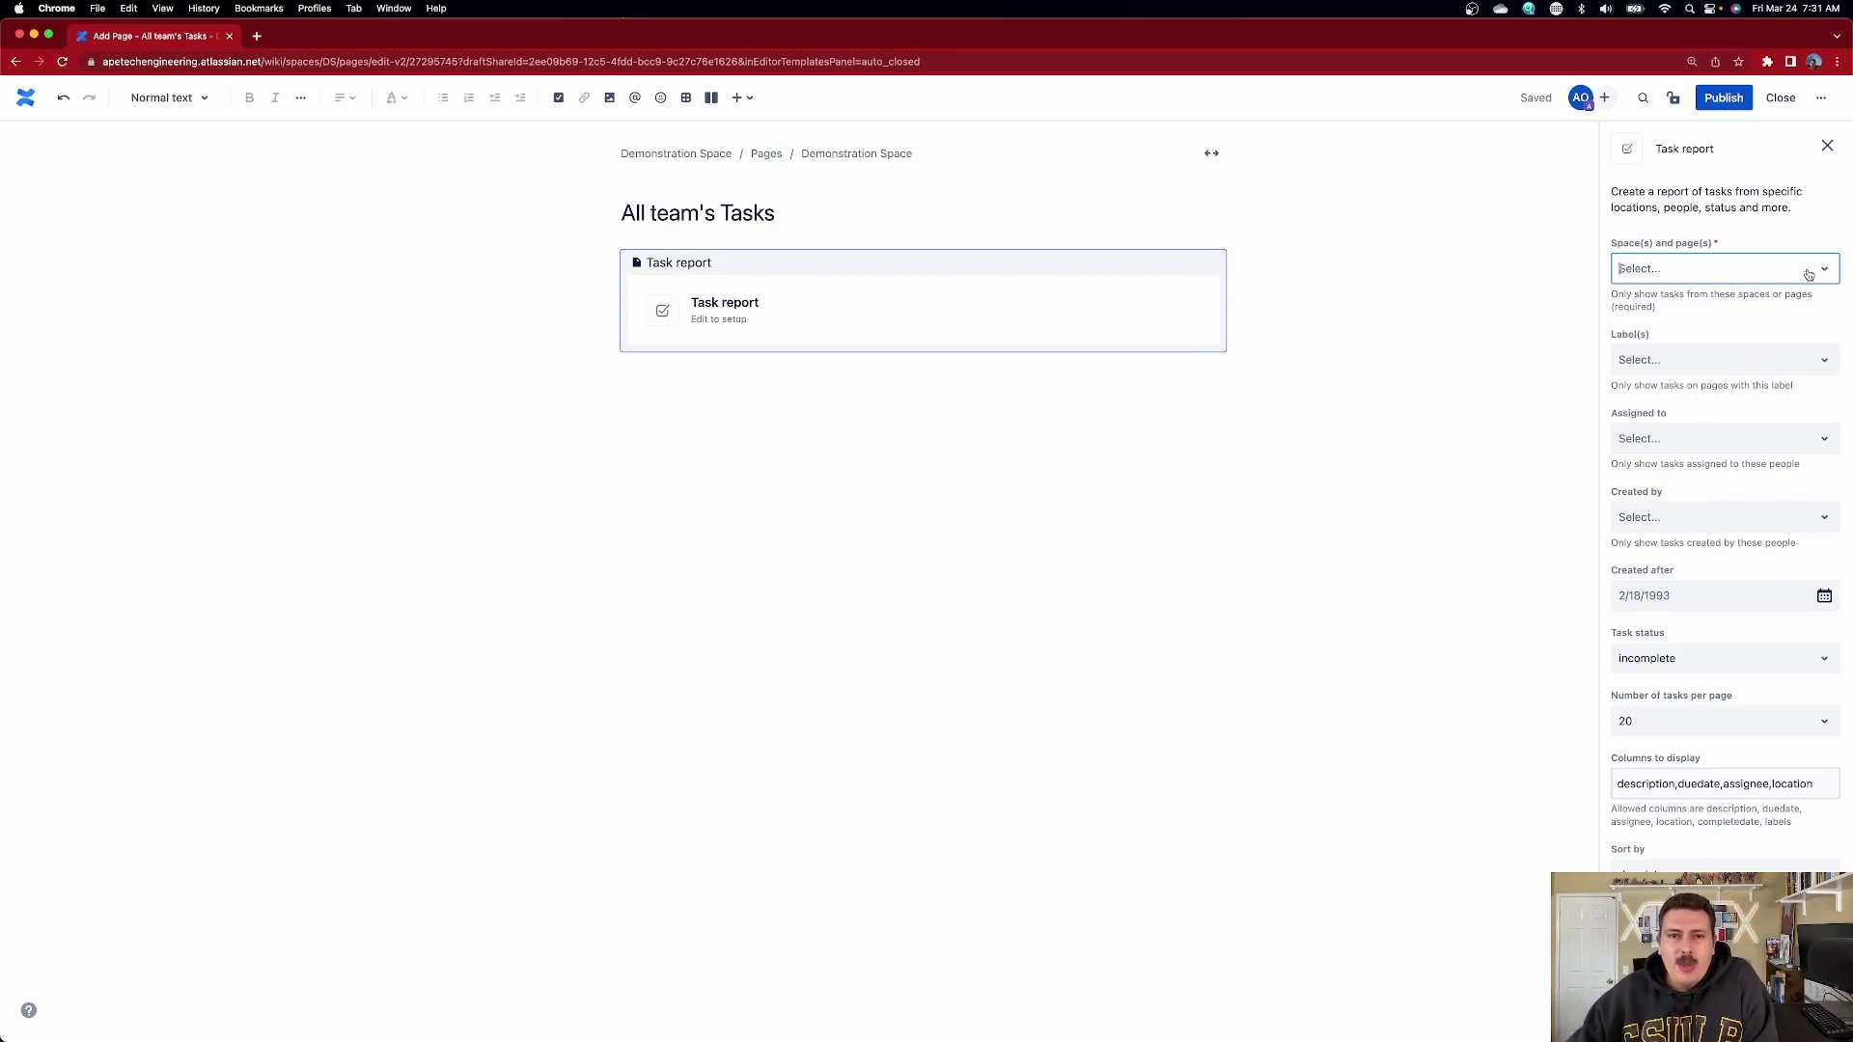
- Set the task report to collect tasks from the current space, check the Labels options, and close settings
left_click(1809, 275)
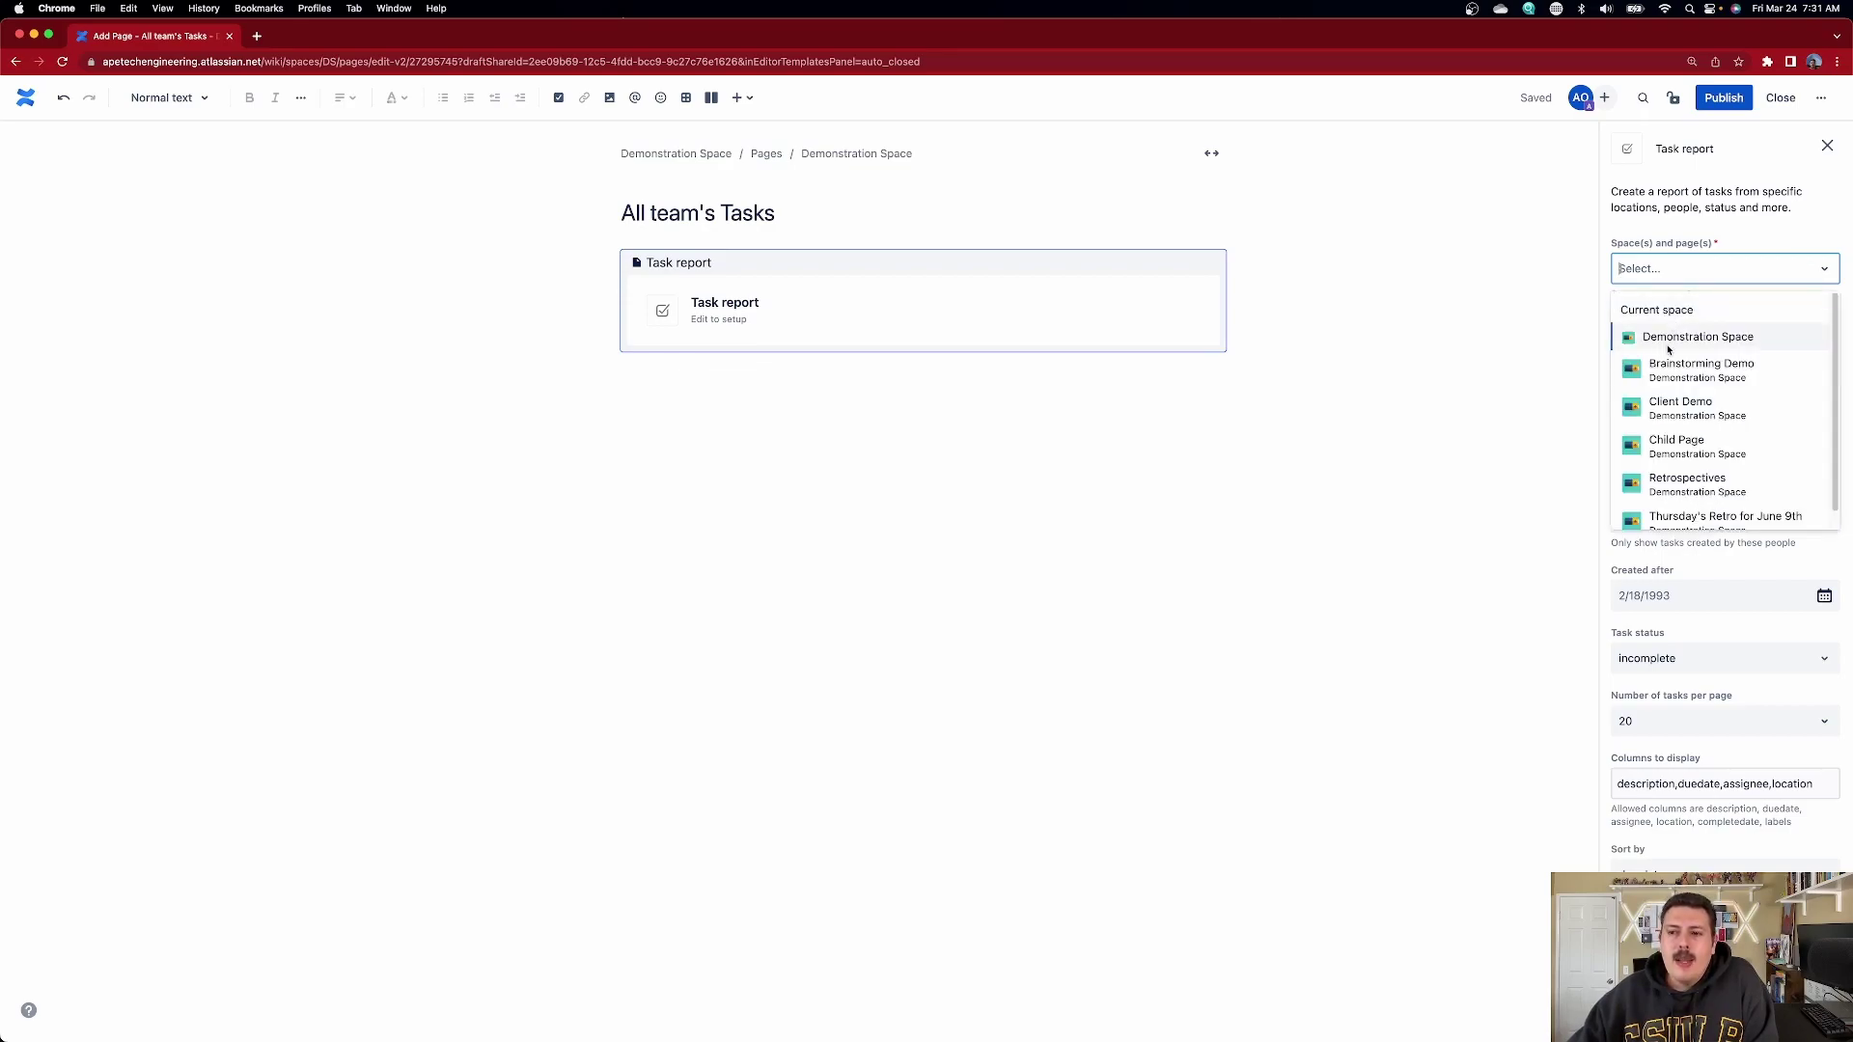
left_click(1680, 311)
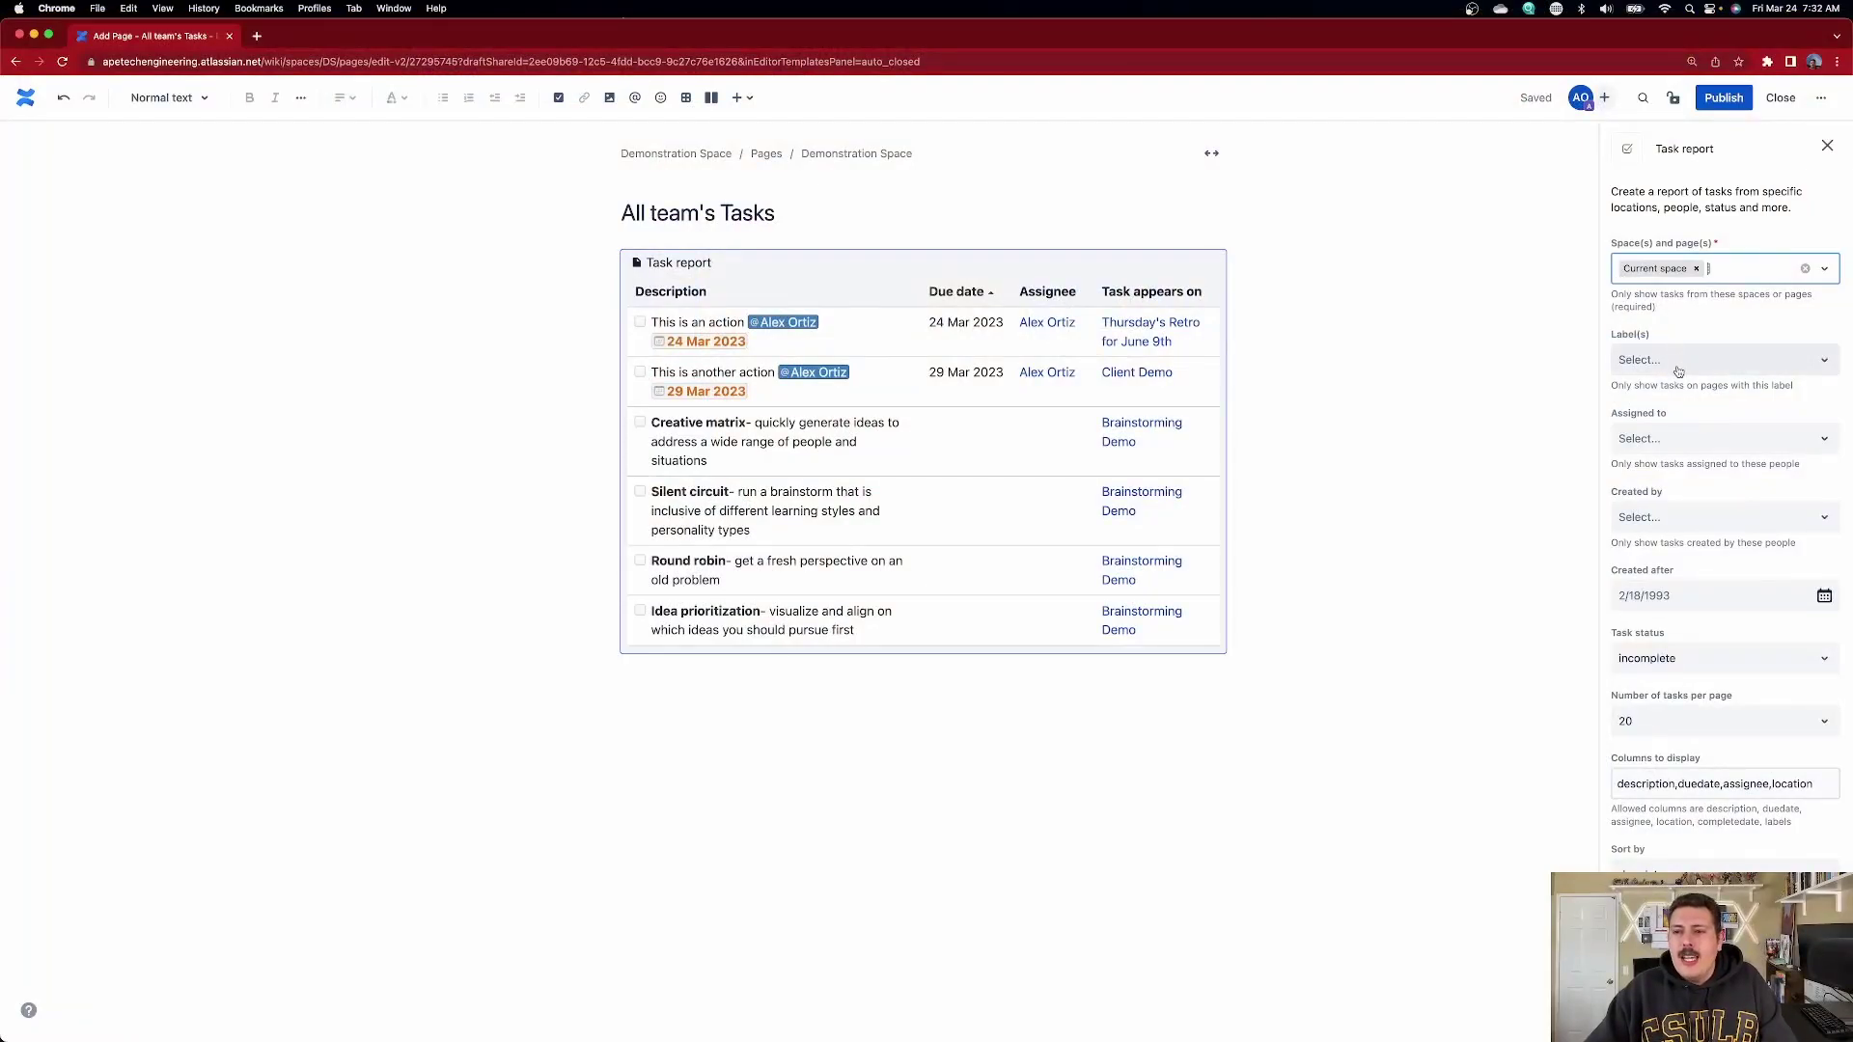
left_click(1700, 363)
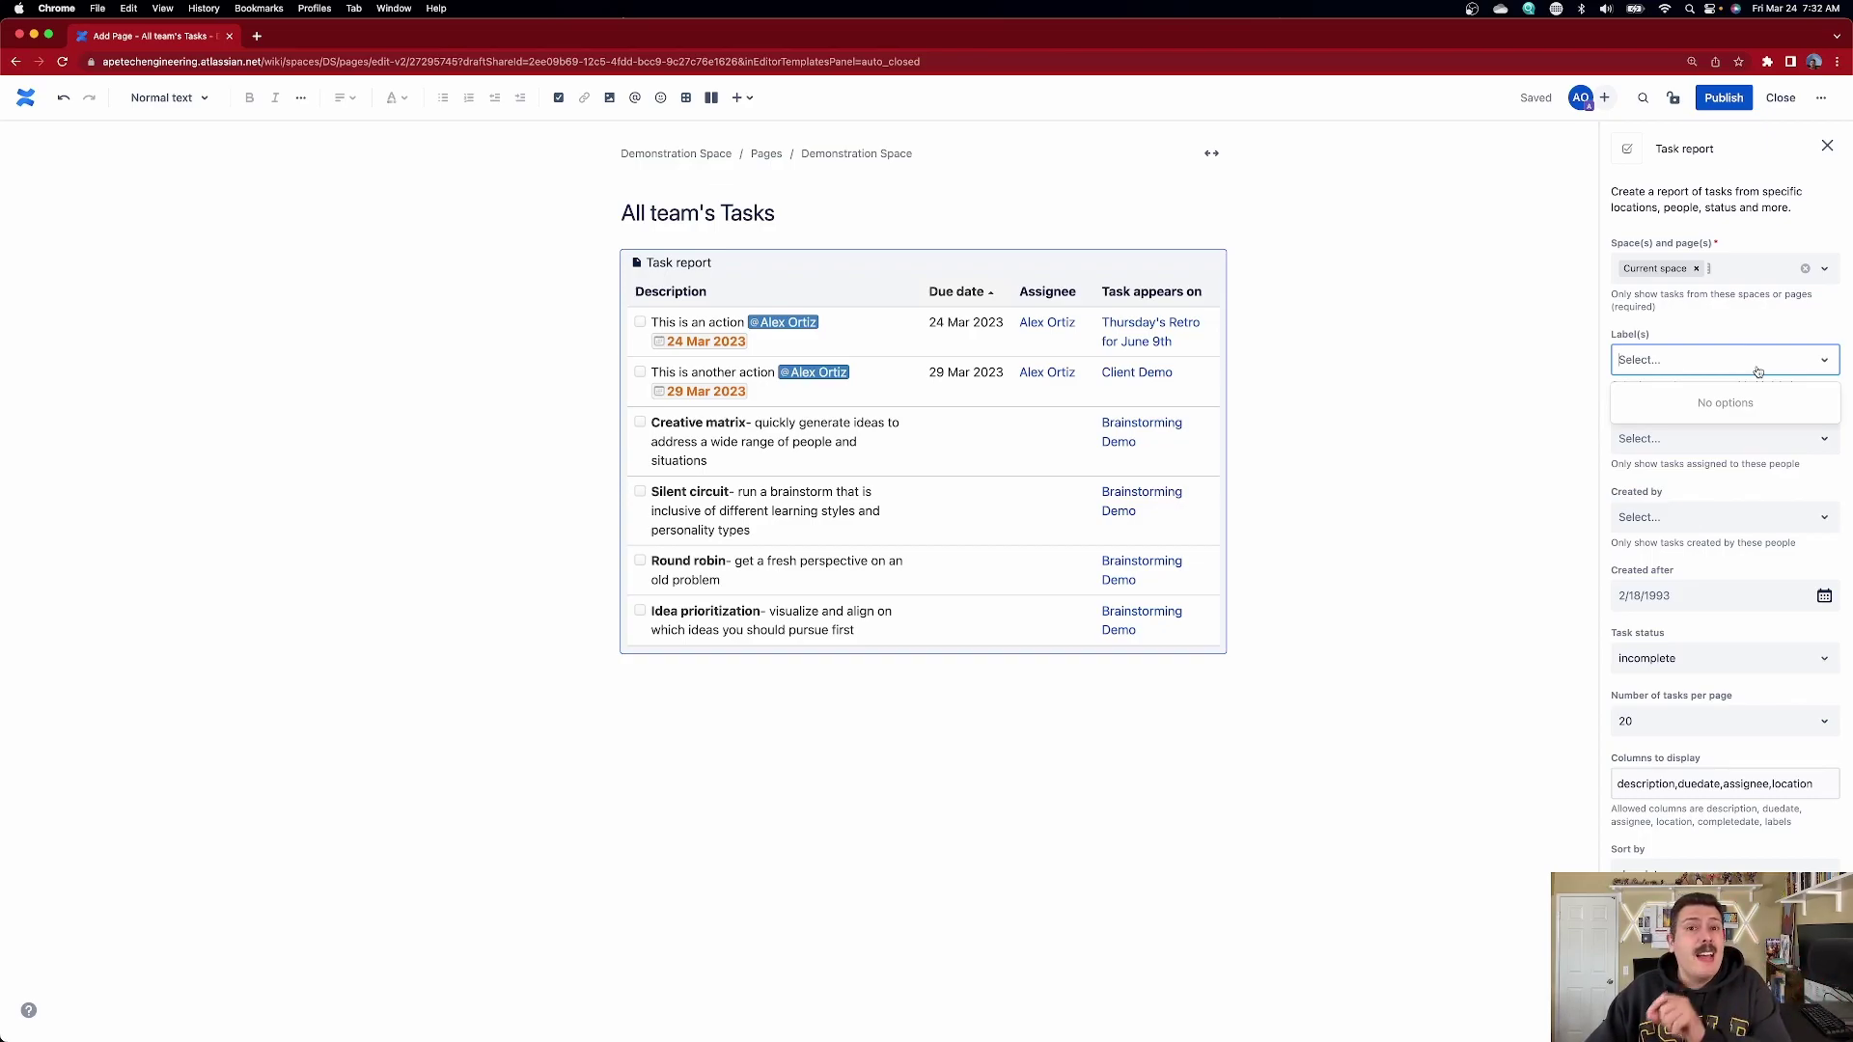
left_click(1535, 413)
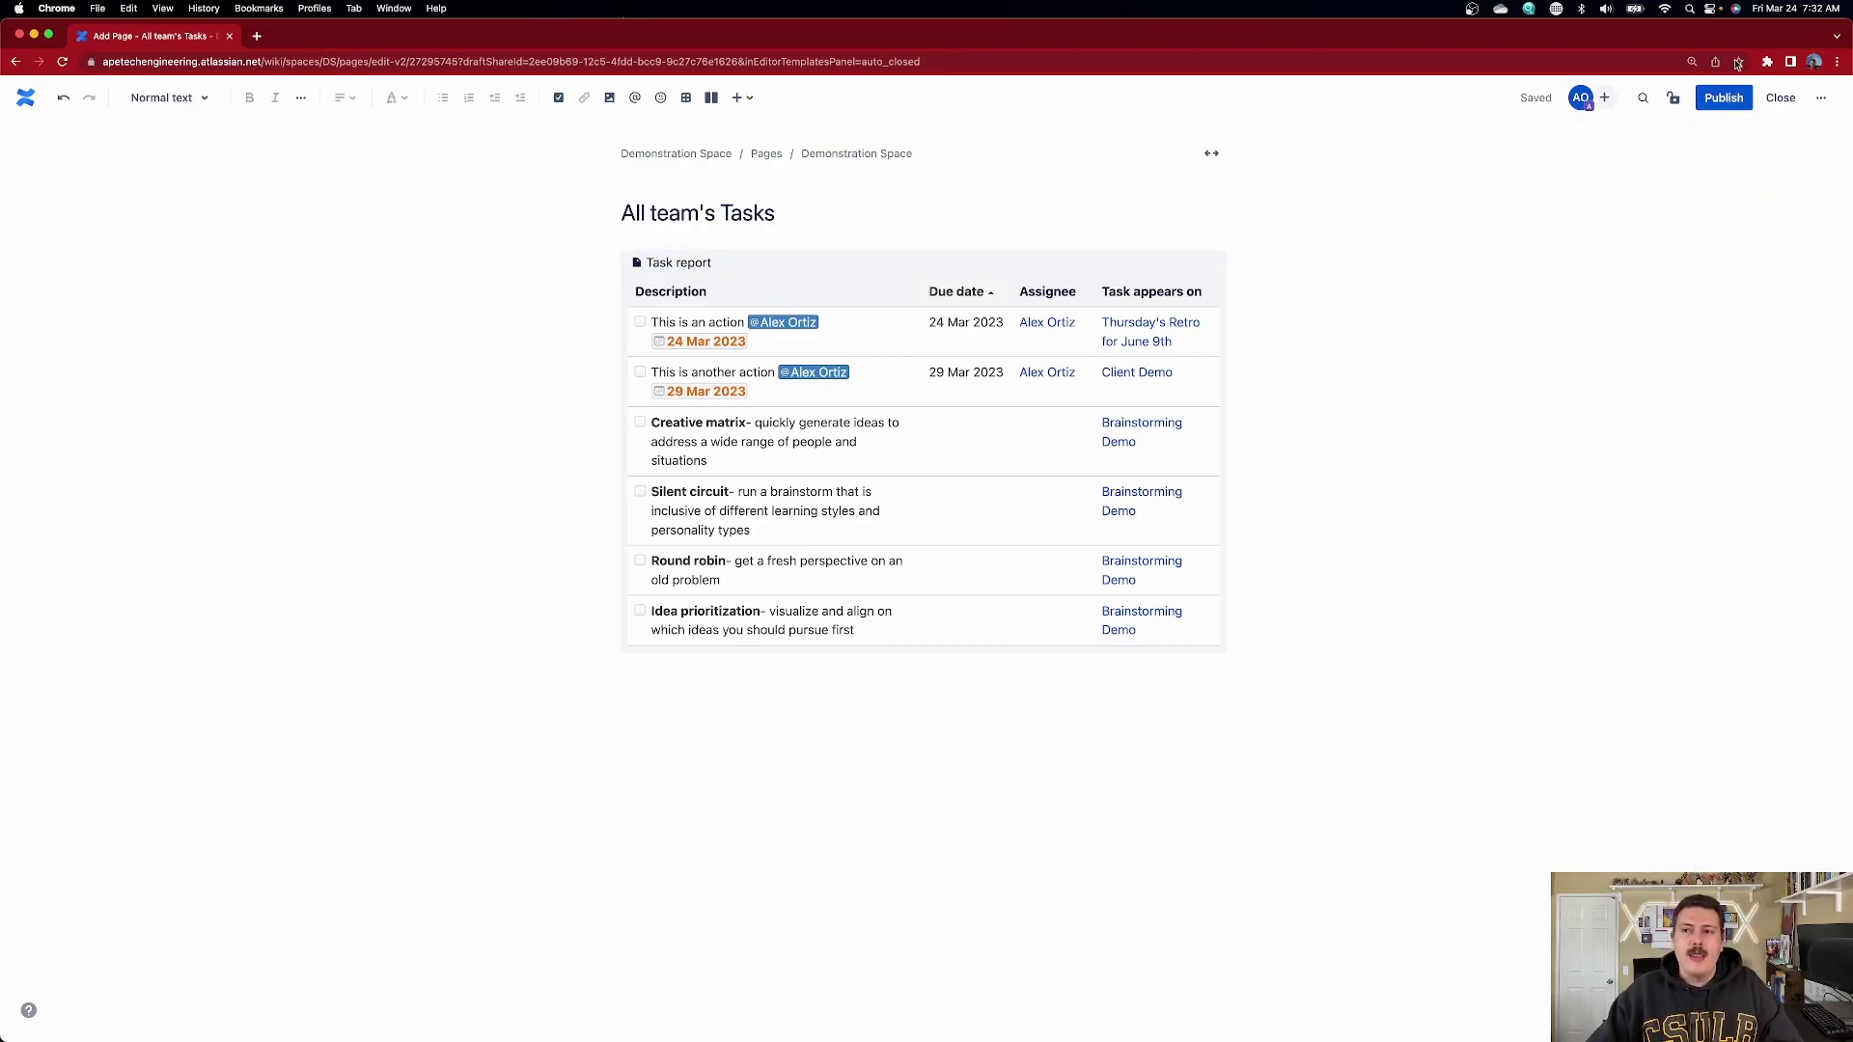
- Filter the task report's Assigned to field to the chosen team member, leaving Created by unset
left_click(1043, 264)
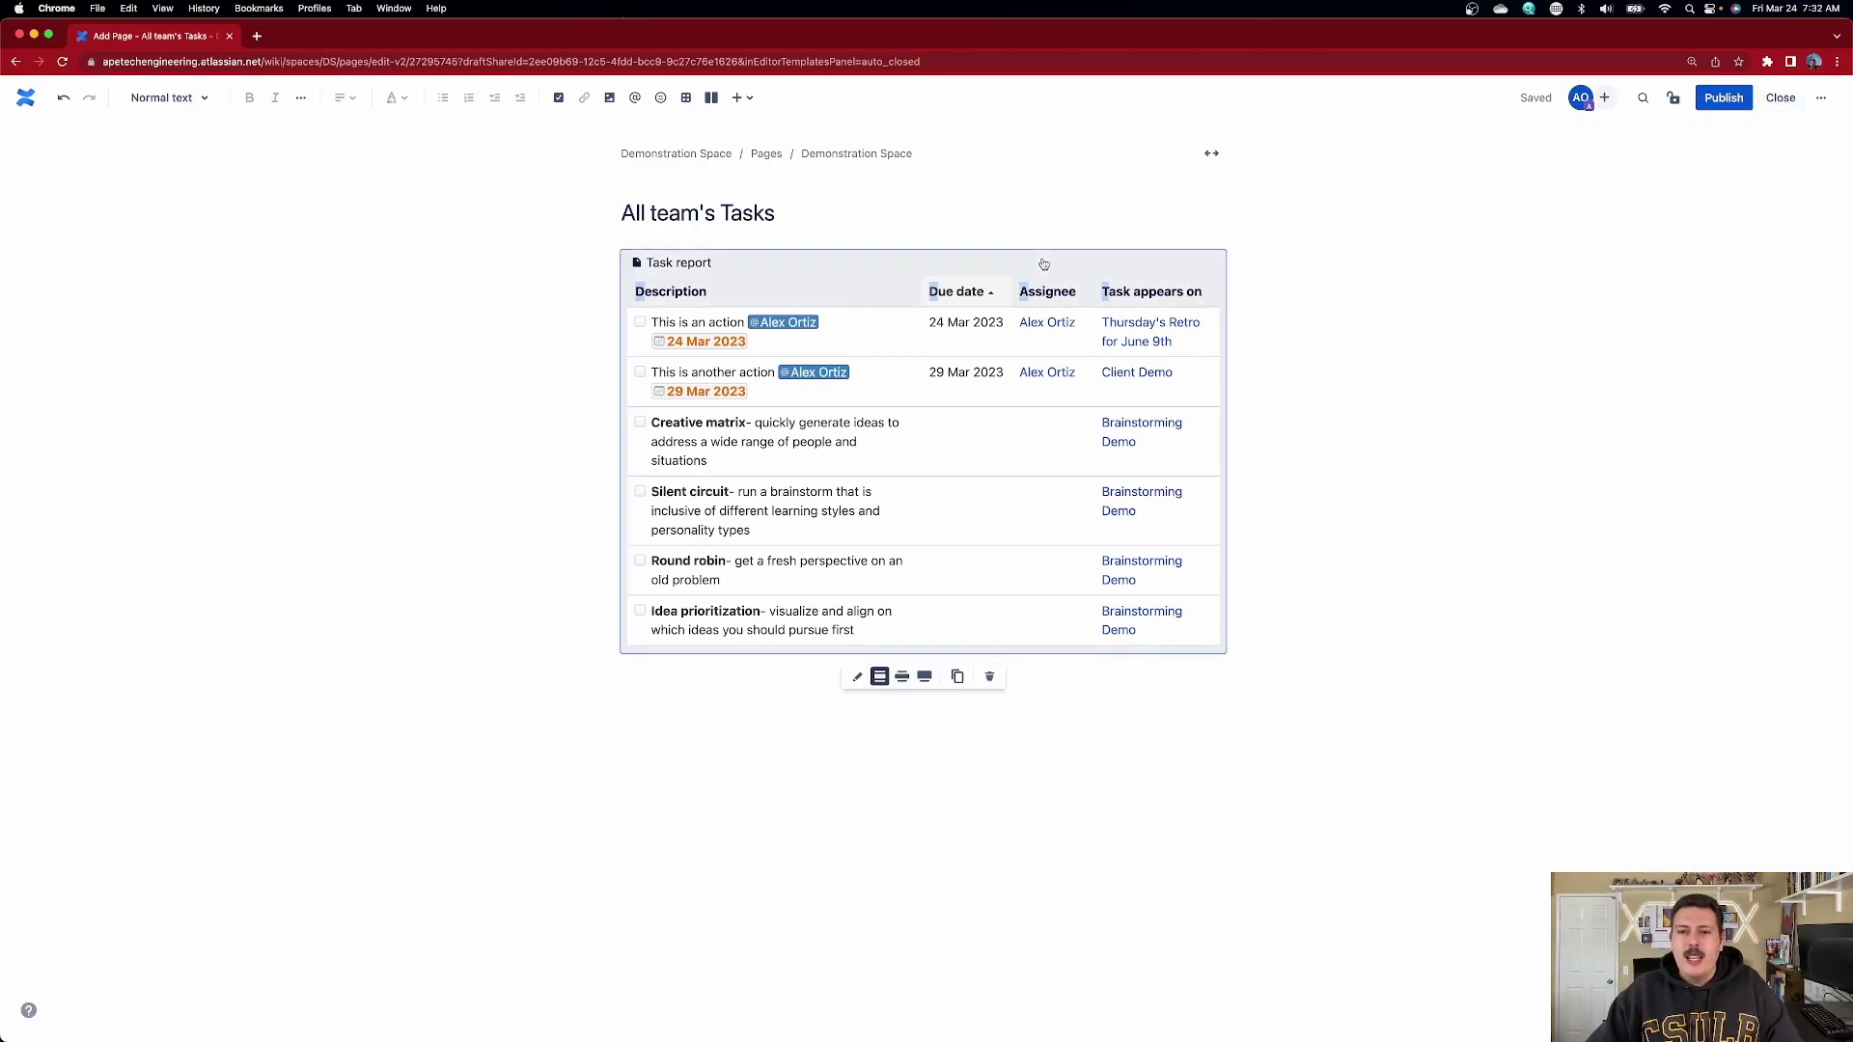
left_click(857, 676)
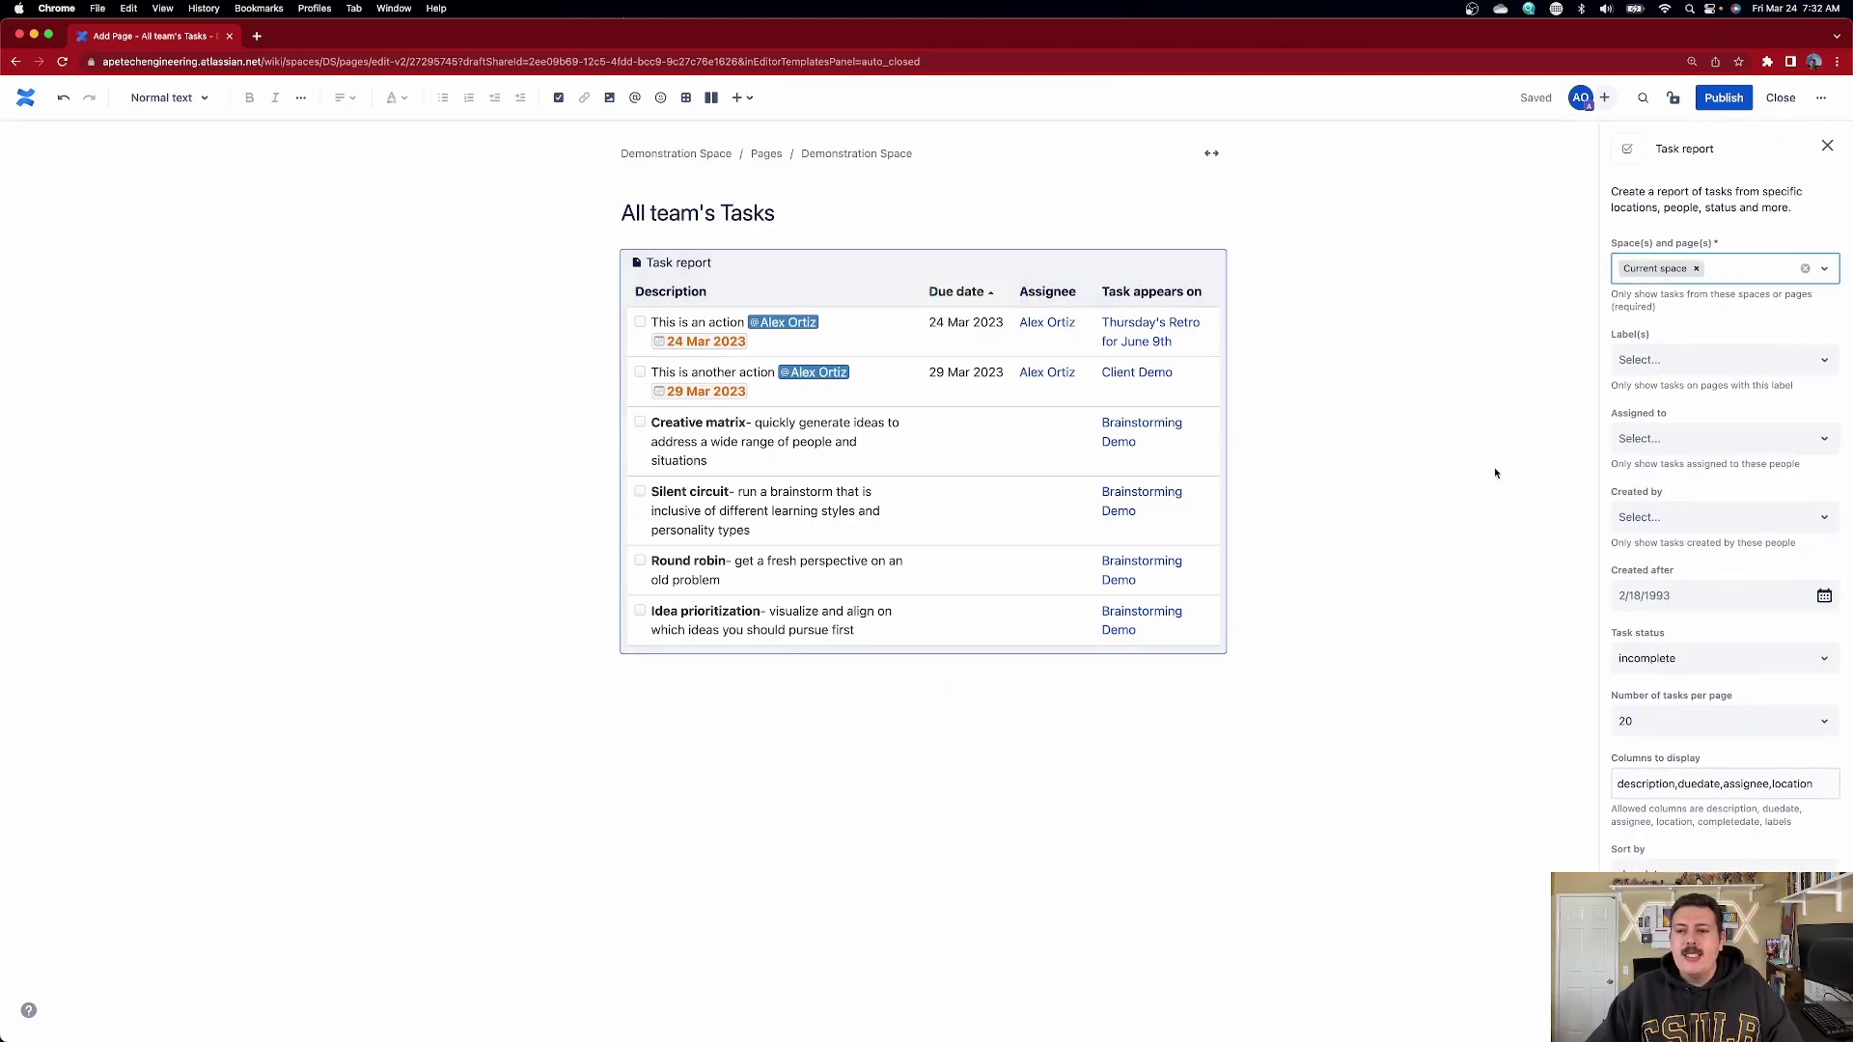
left_click(1694, 442)
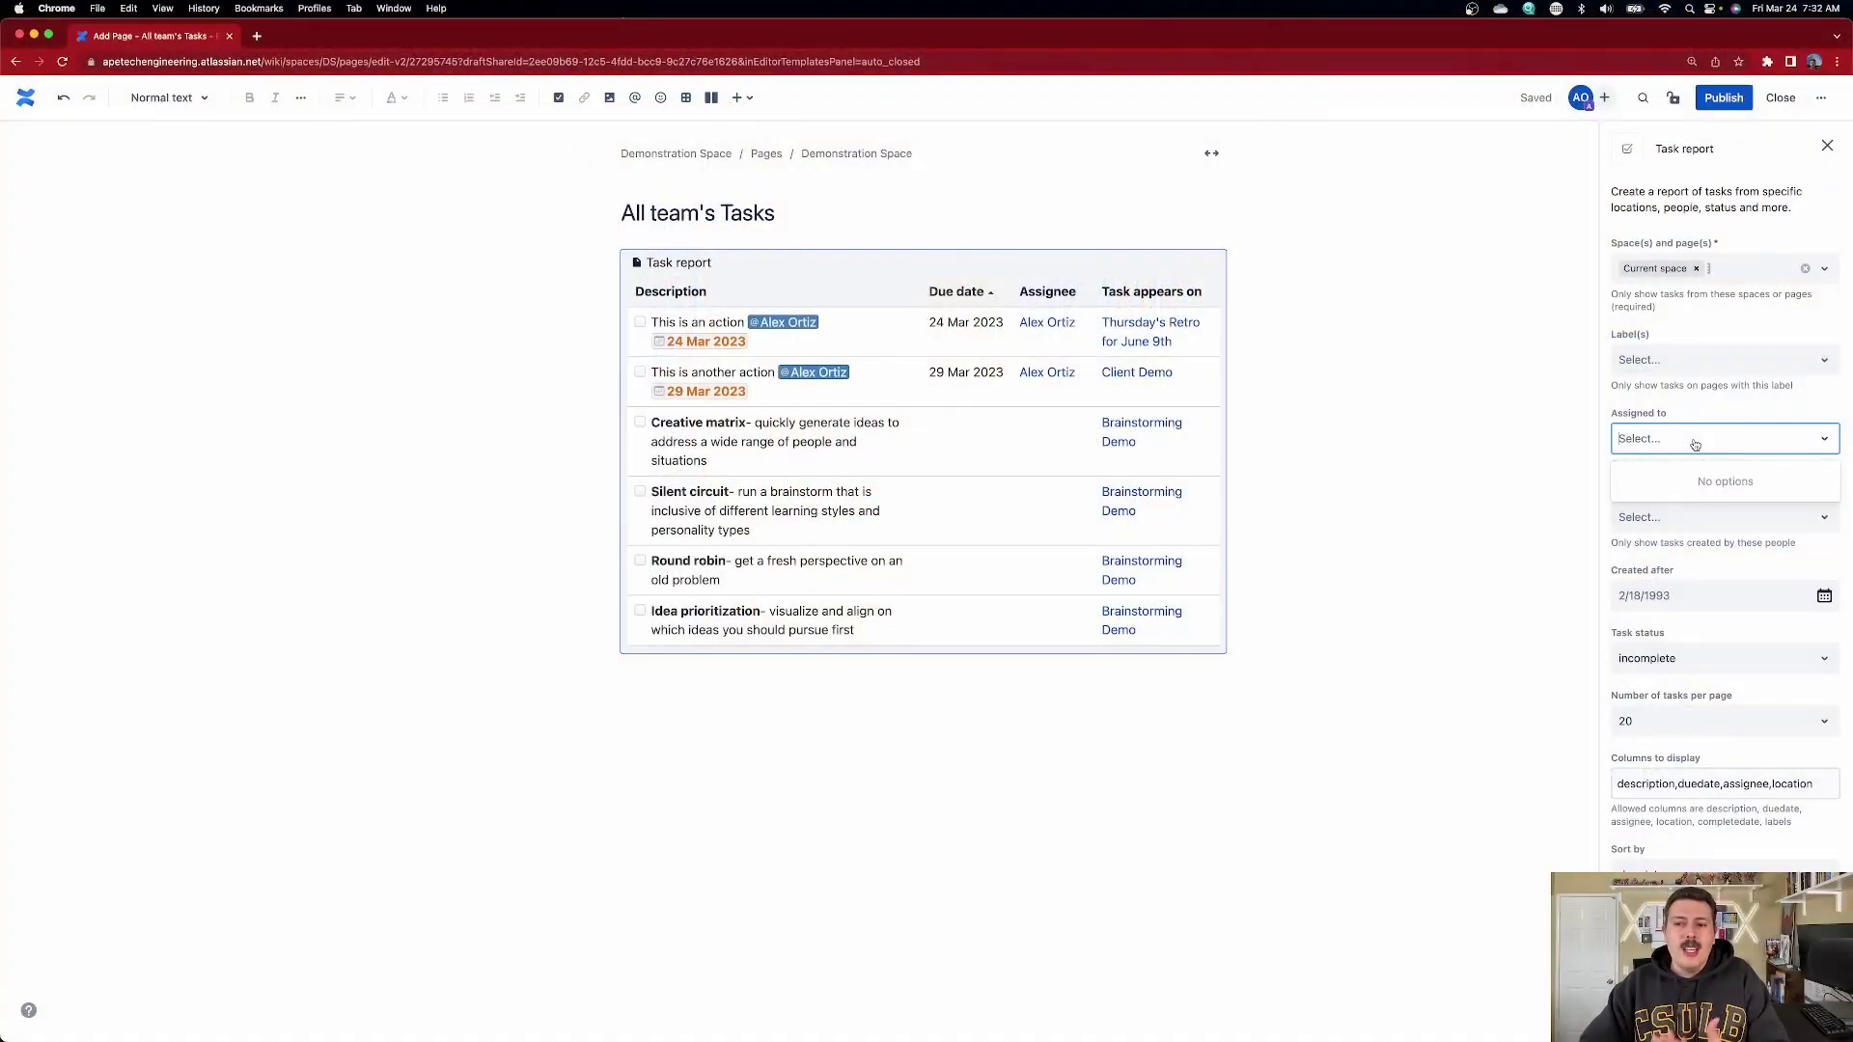
type("alex")
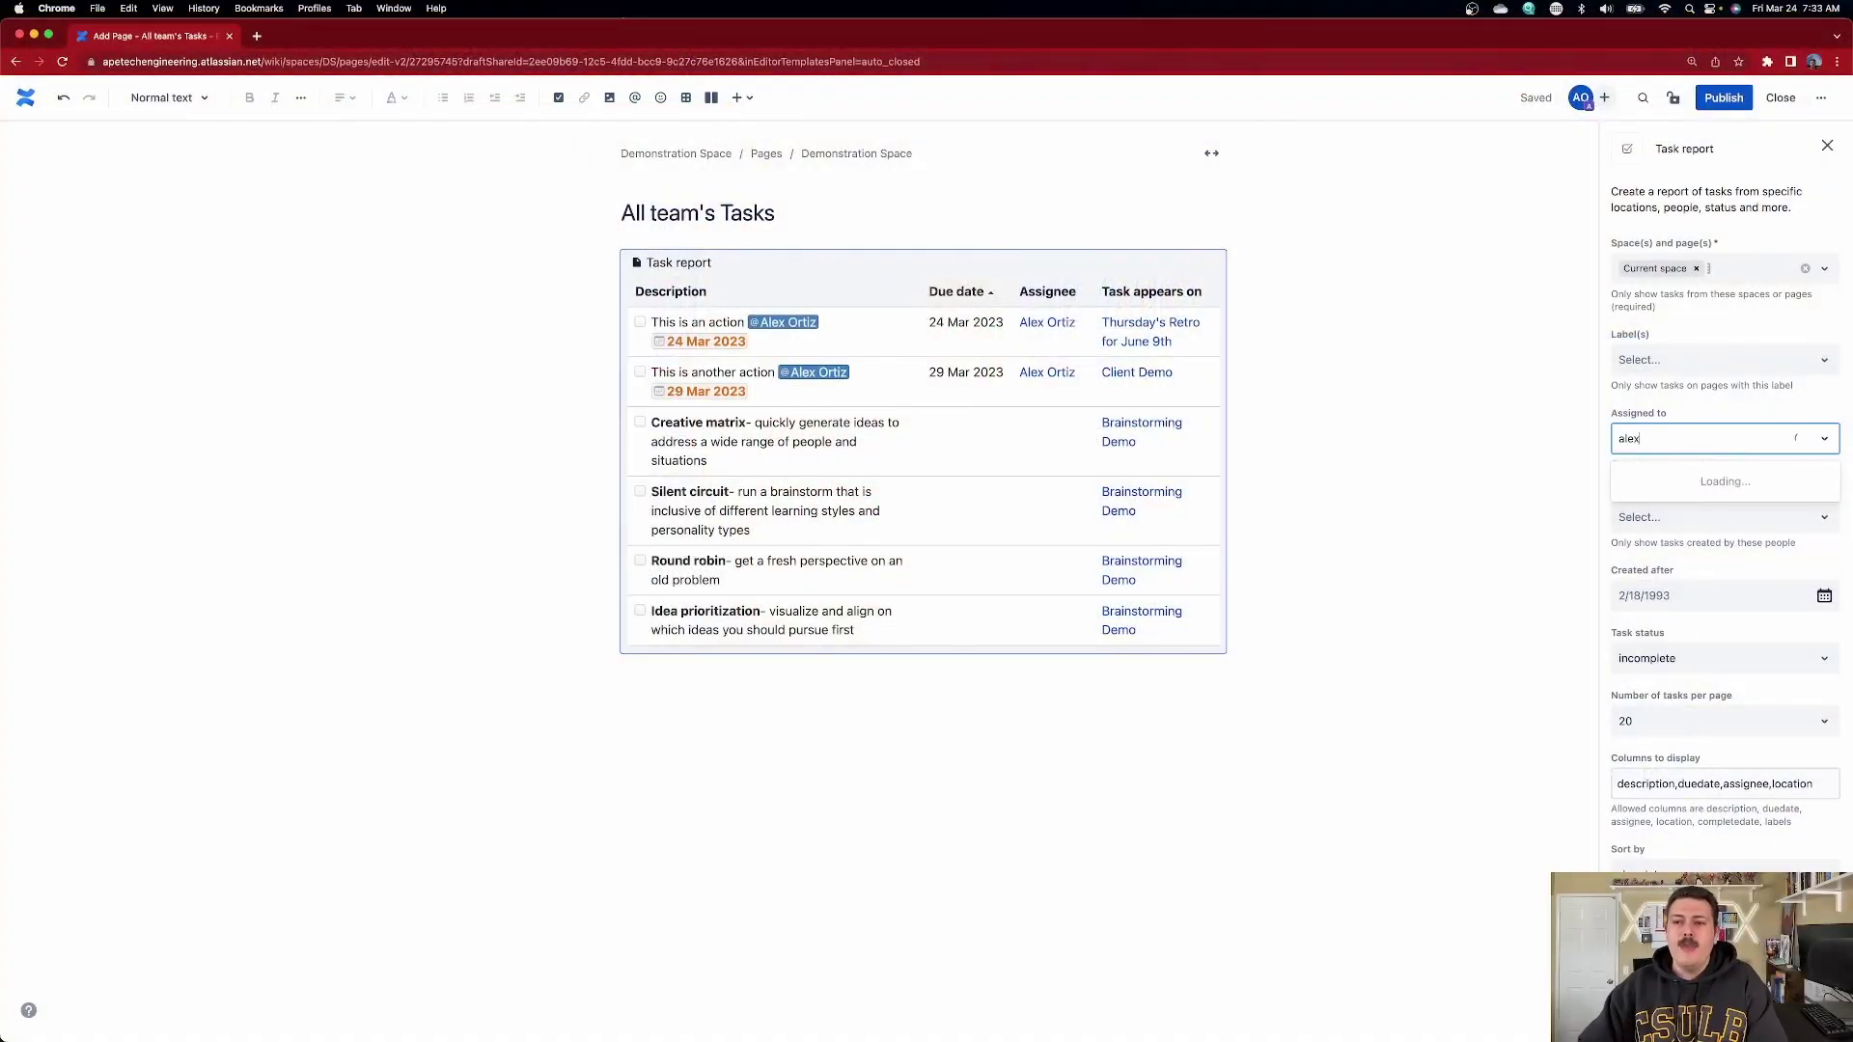
left_click(1679, 480)
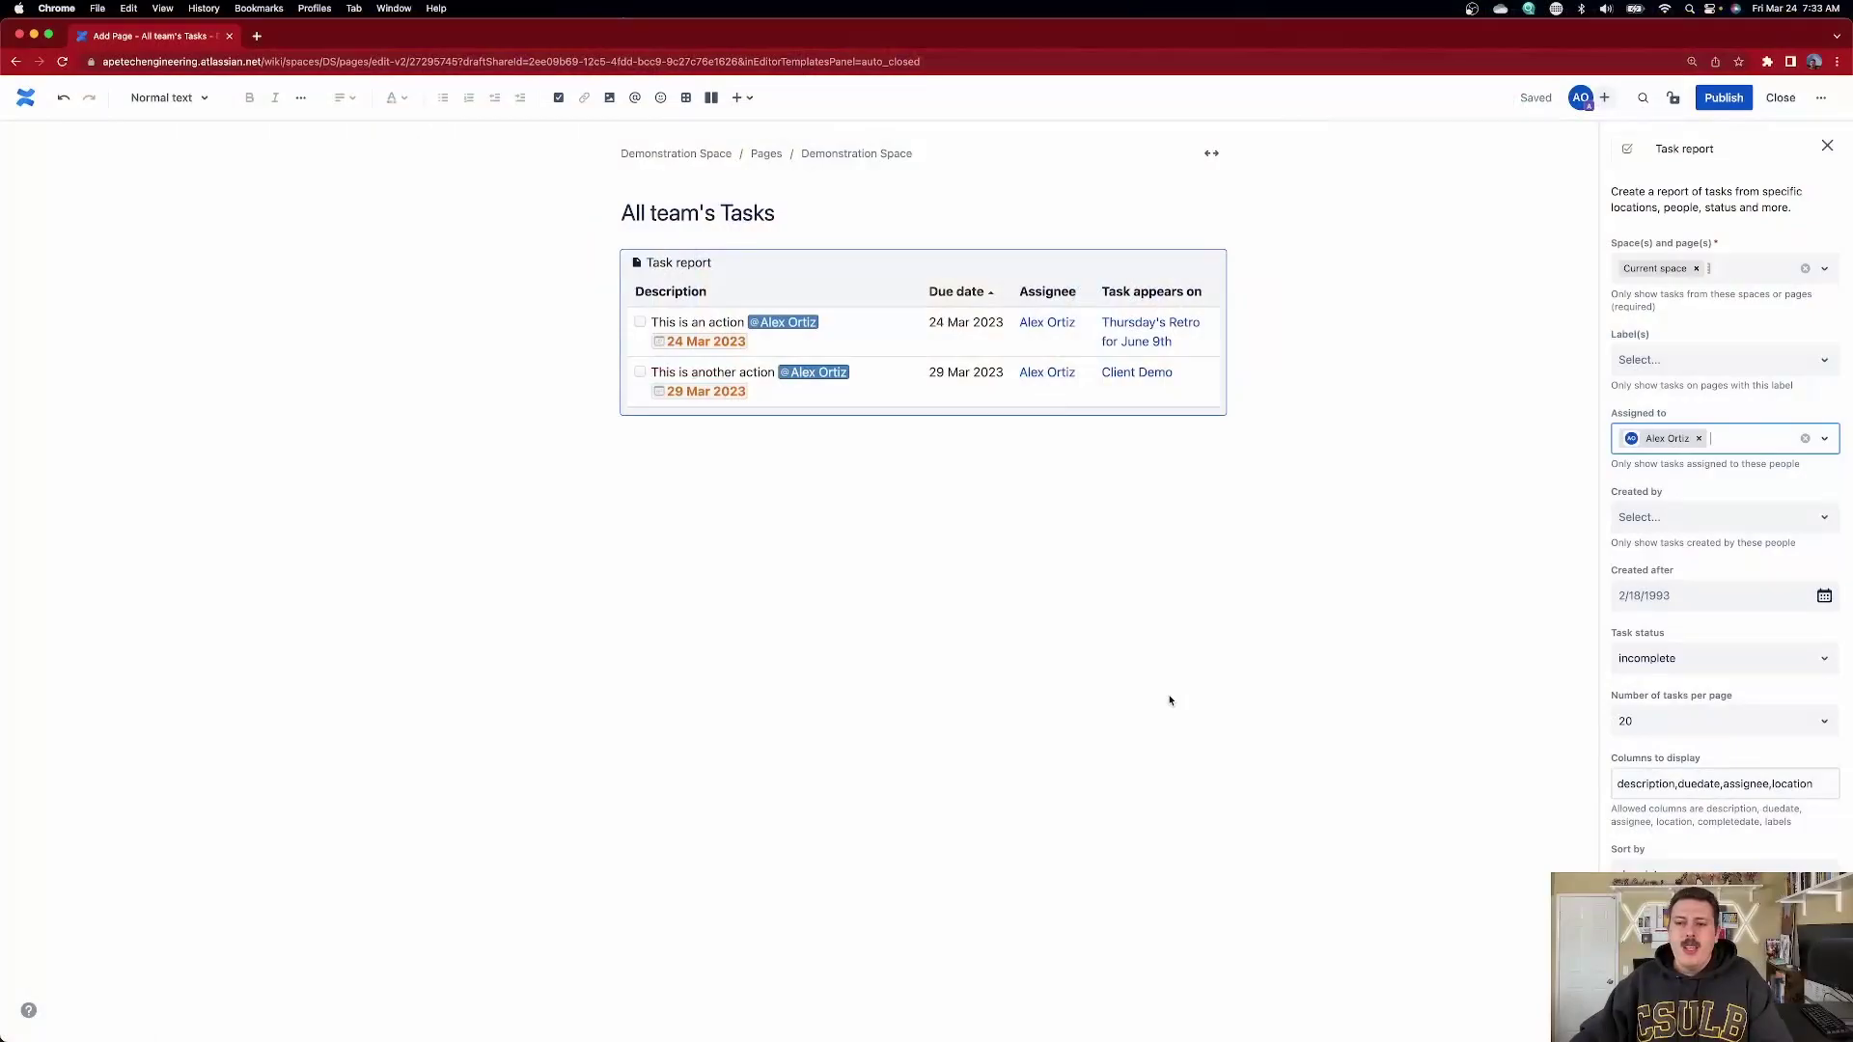
left_click(1692, 521)
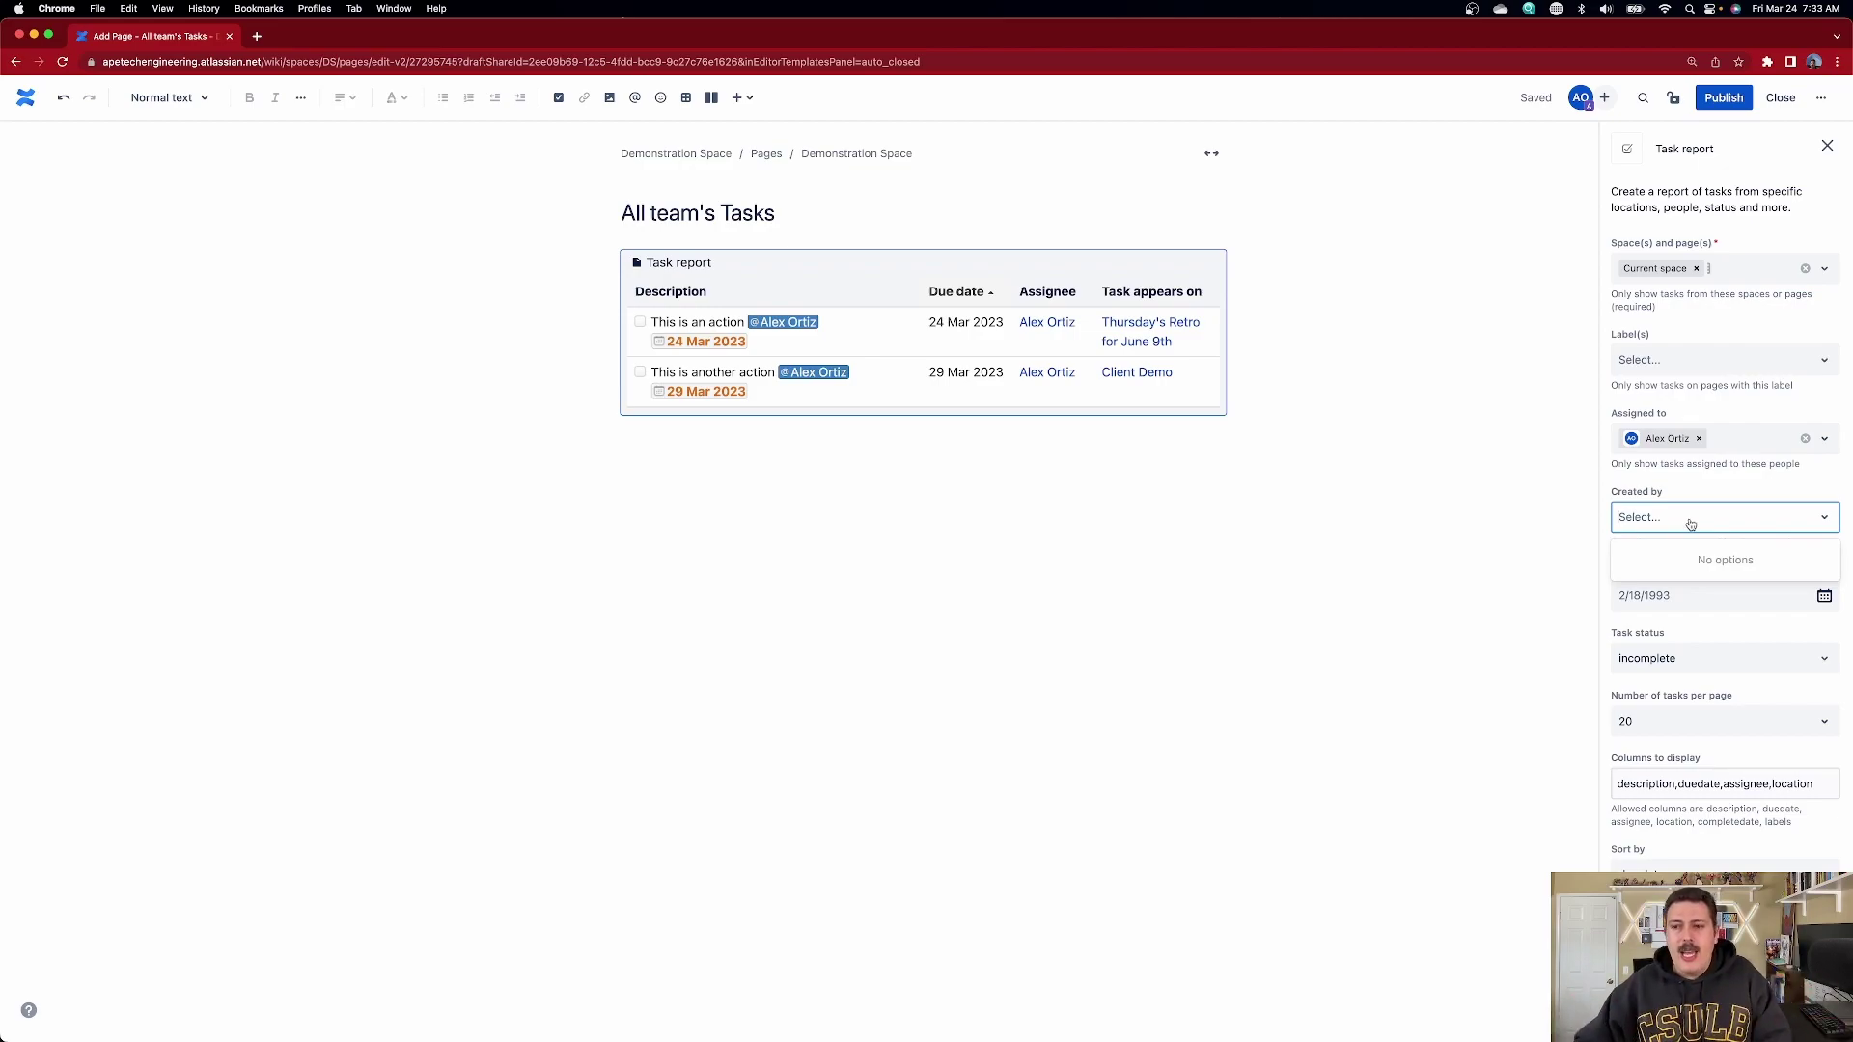
left_click(1544, 585)
- Keep the report's task status as incomplete and set it to show 40 tasks per page
left_click(872, 286)
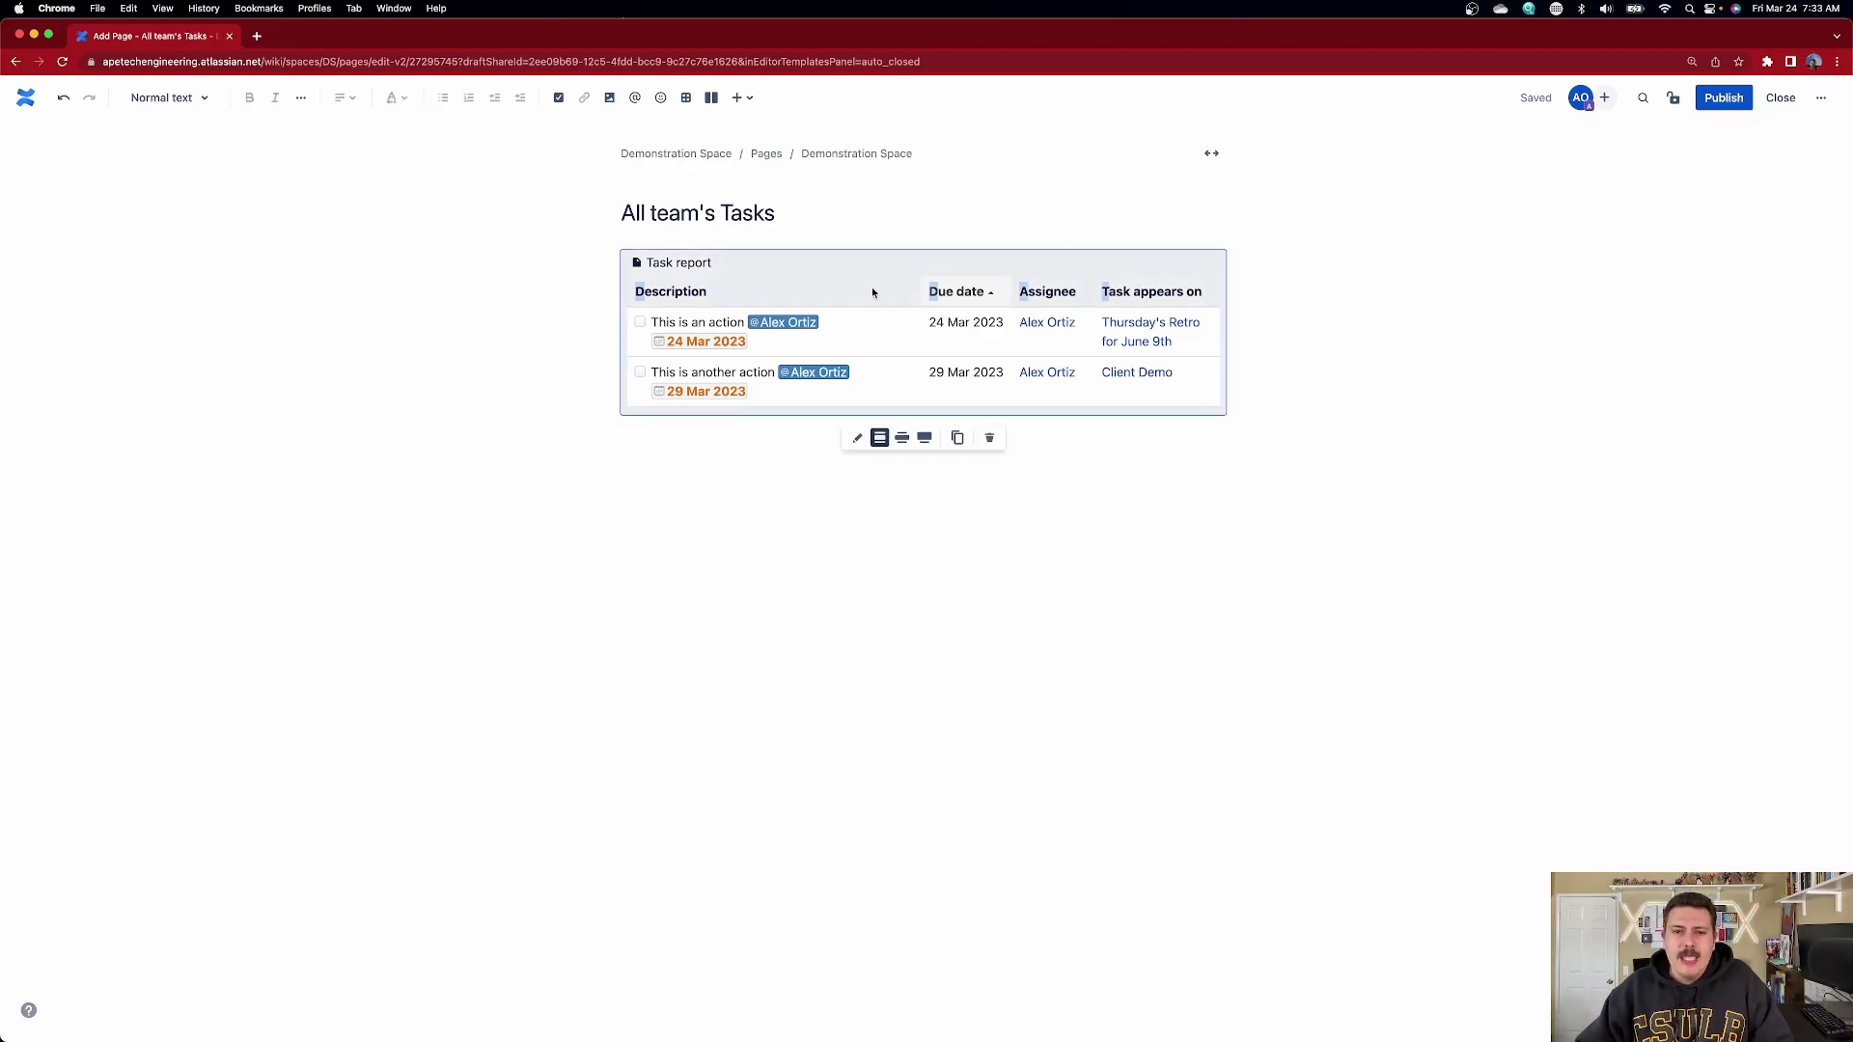
left_click(857, 434)
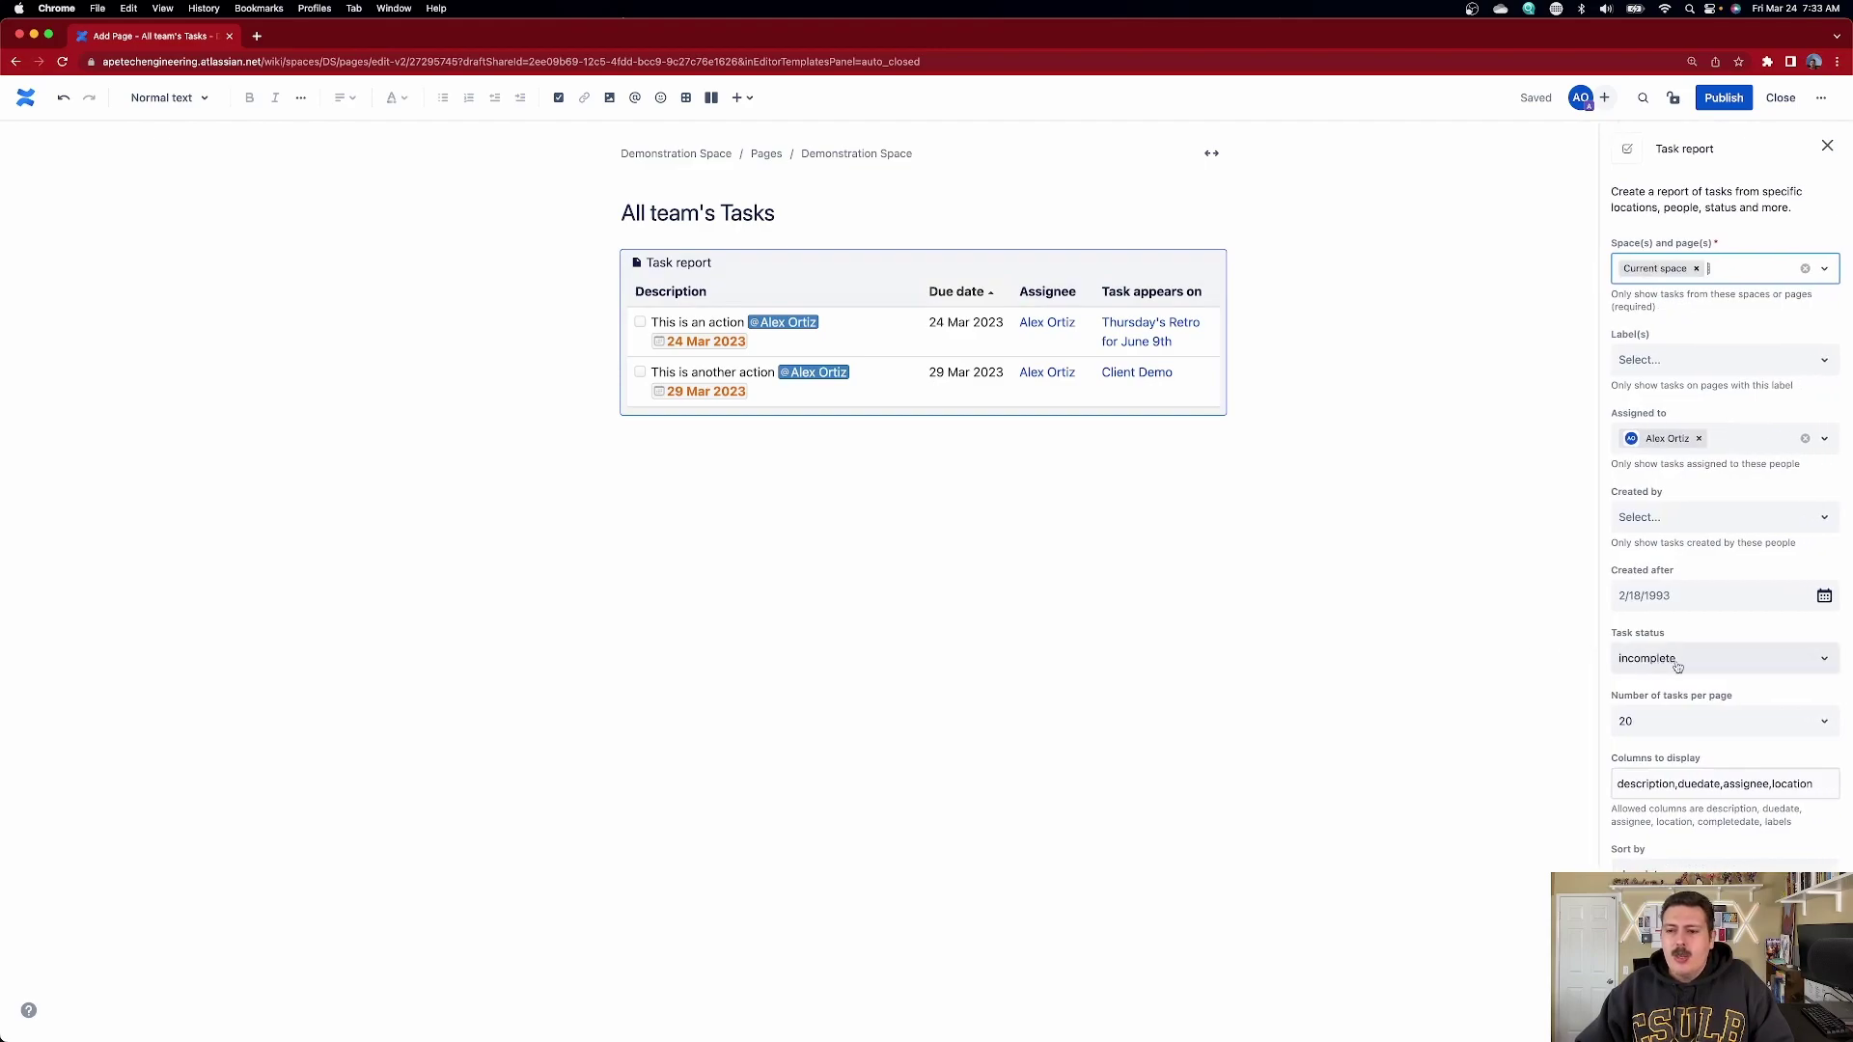
left_click(1733, 668)
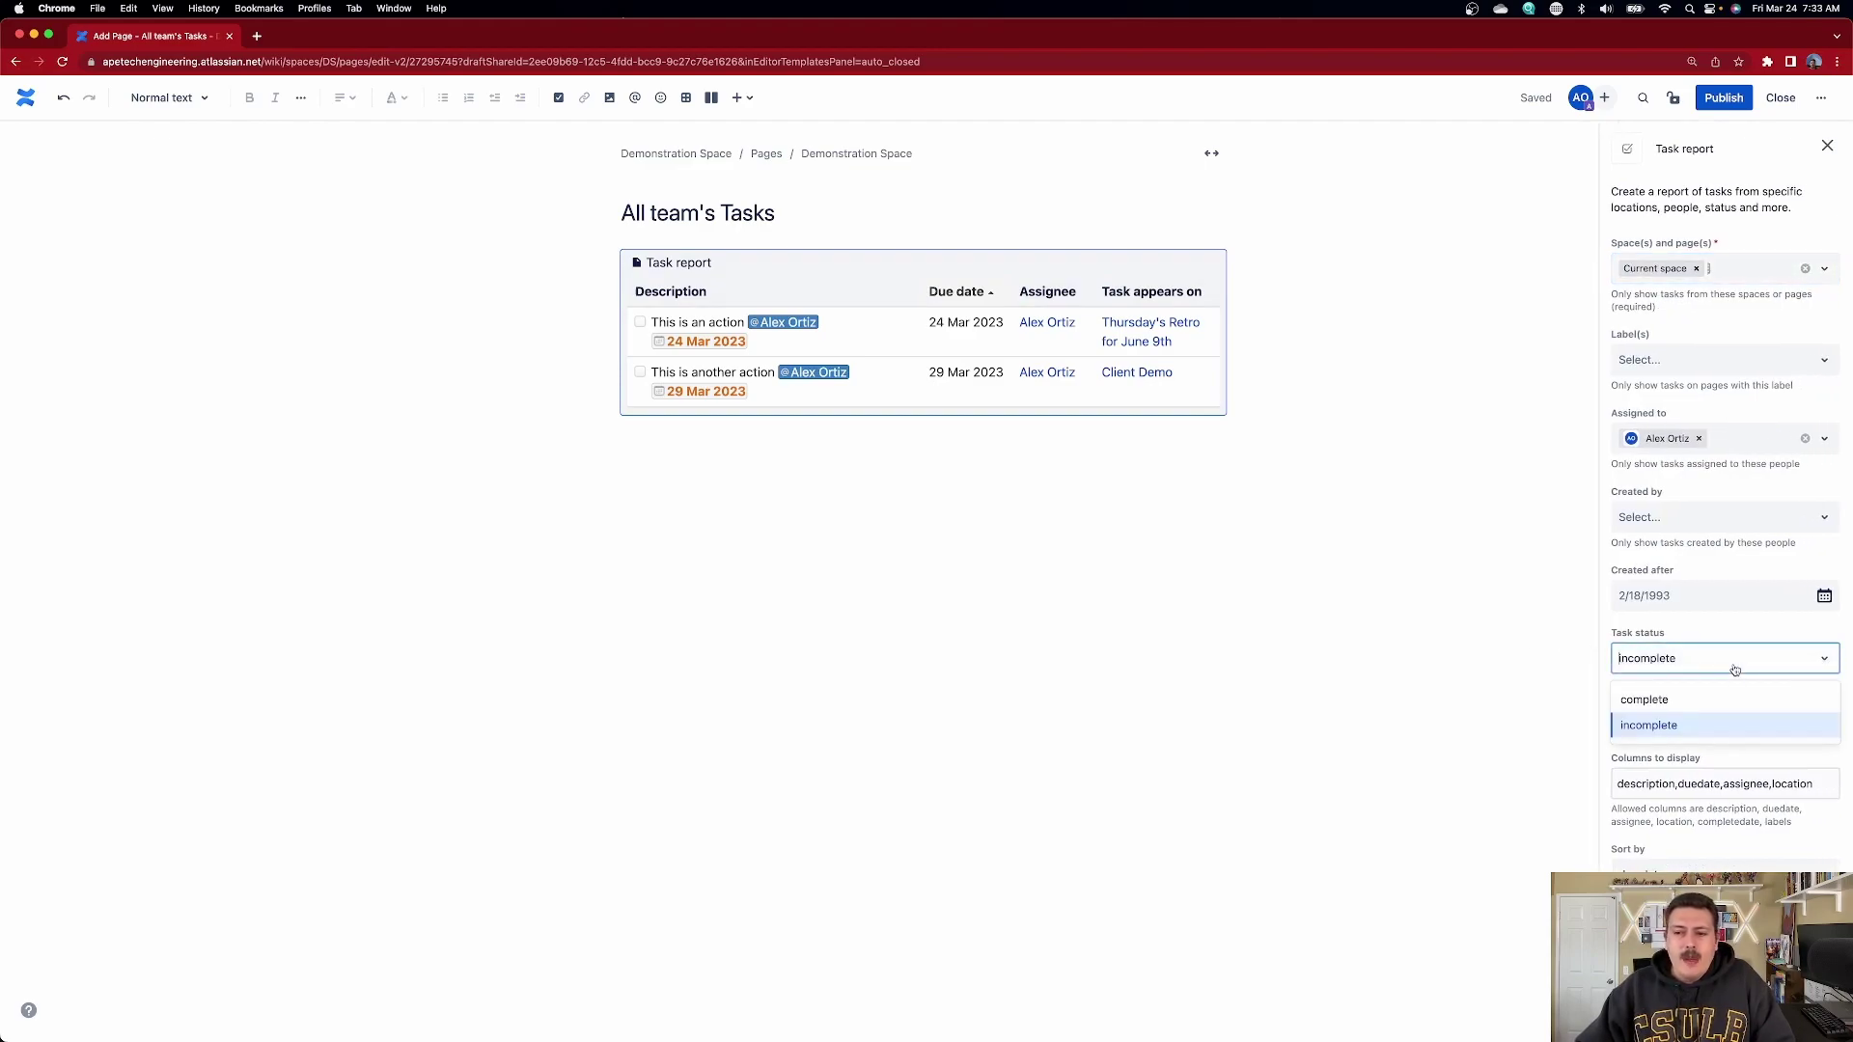
left_click(1709, 724)
left_click(1706, 734)
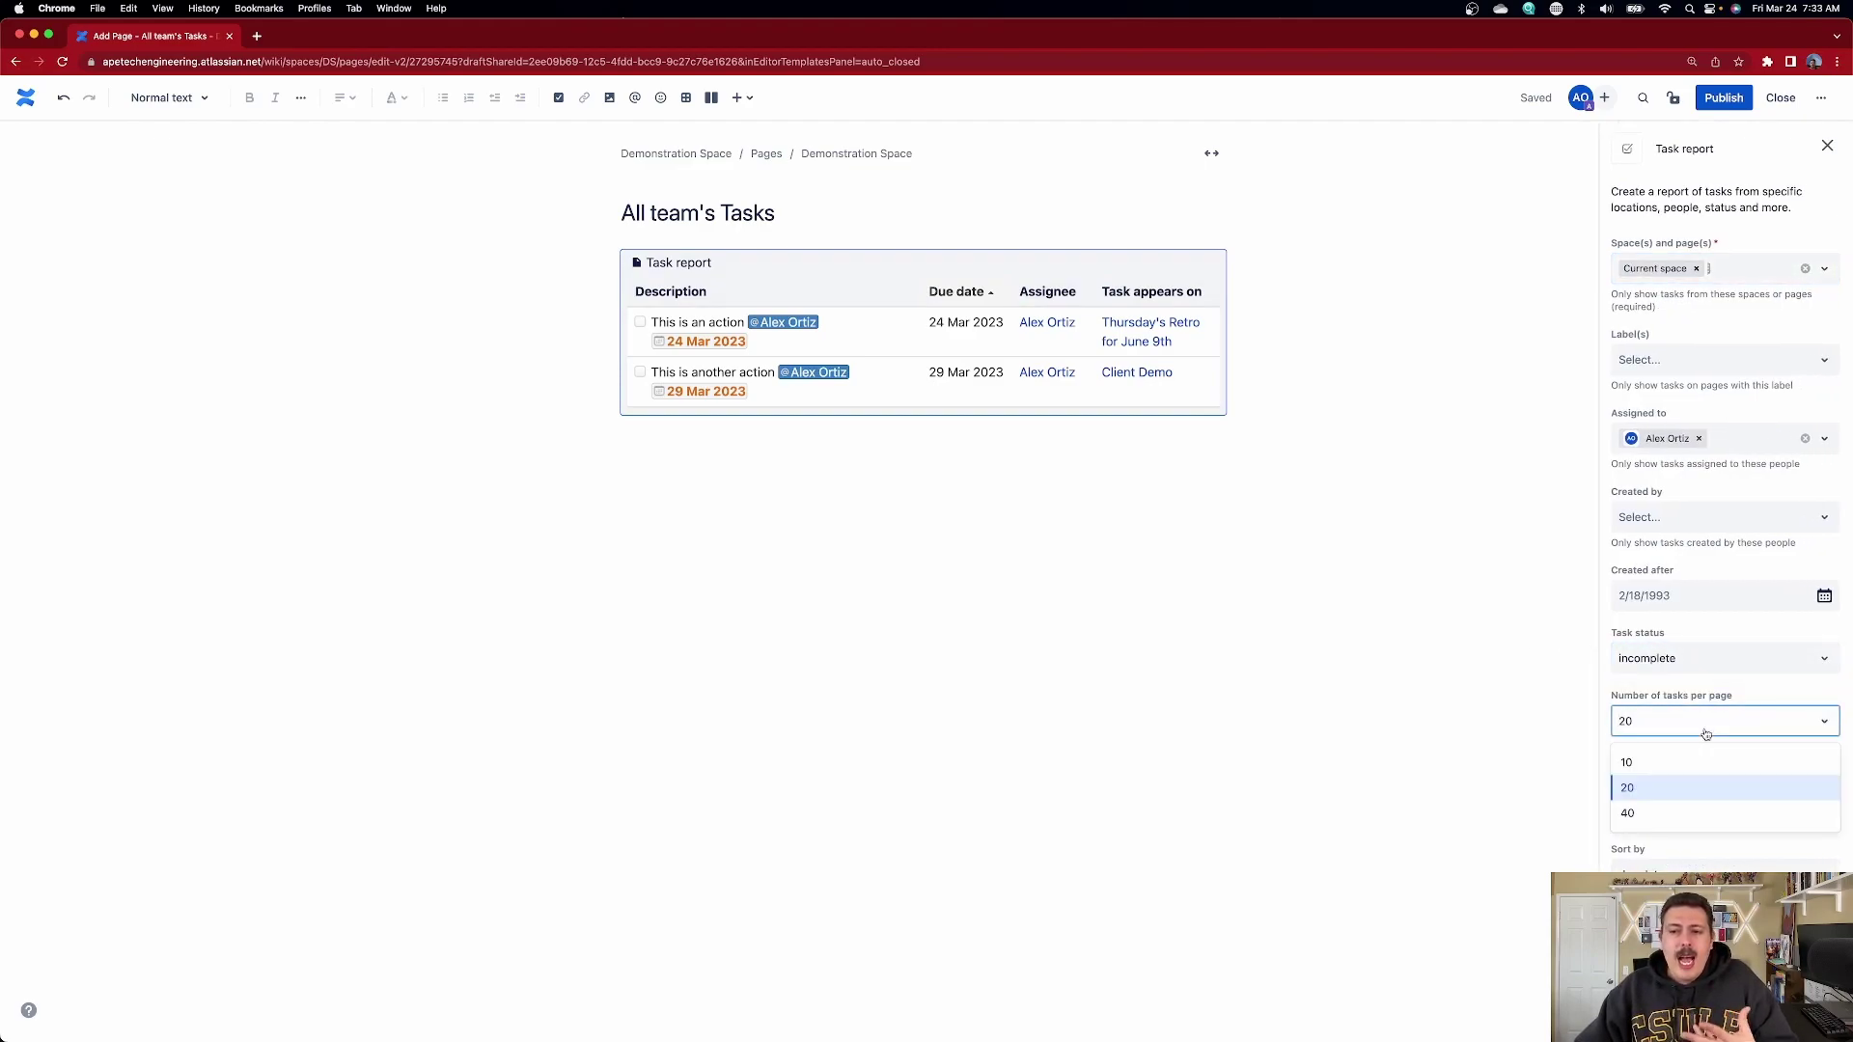
left_click(1696, 813)
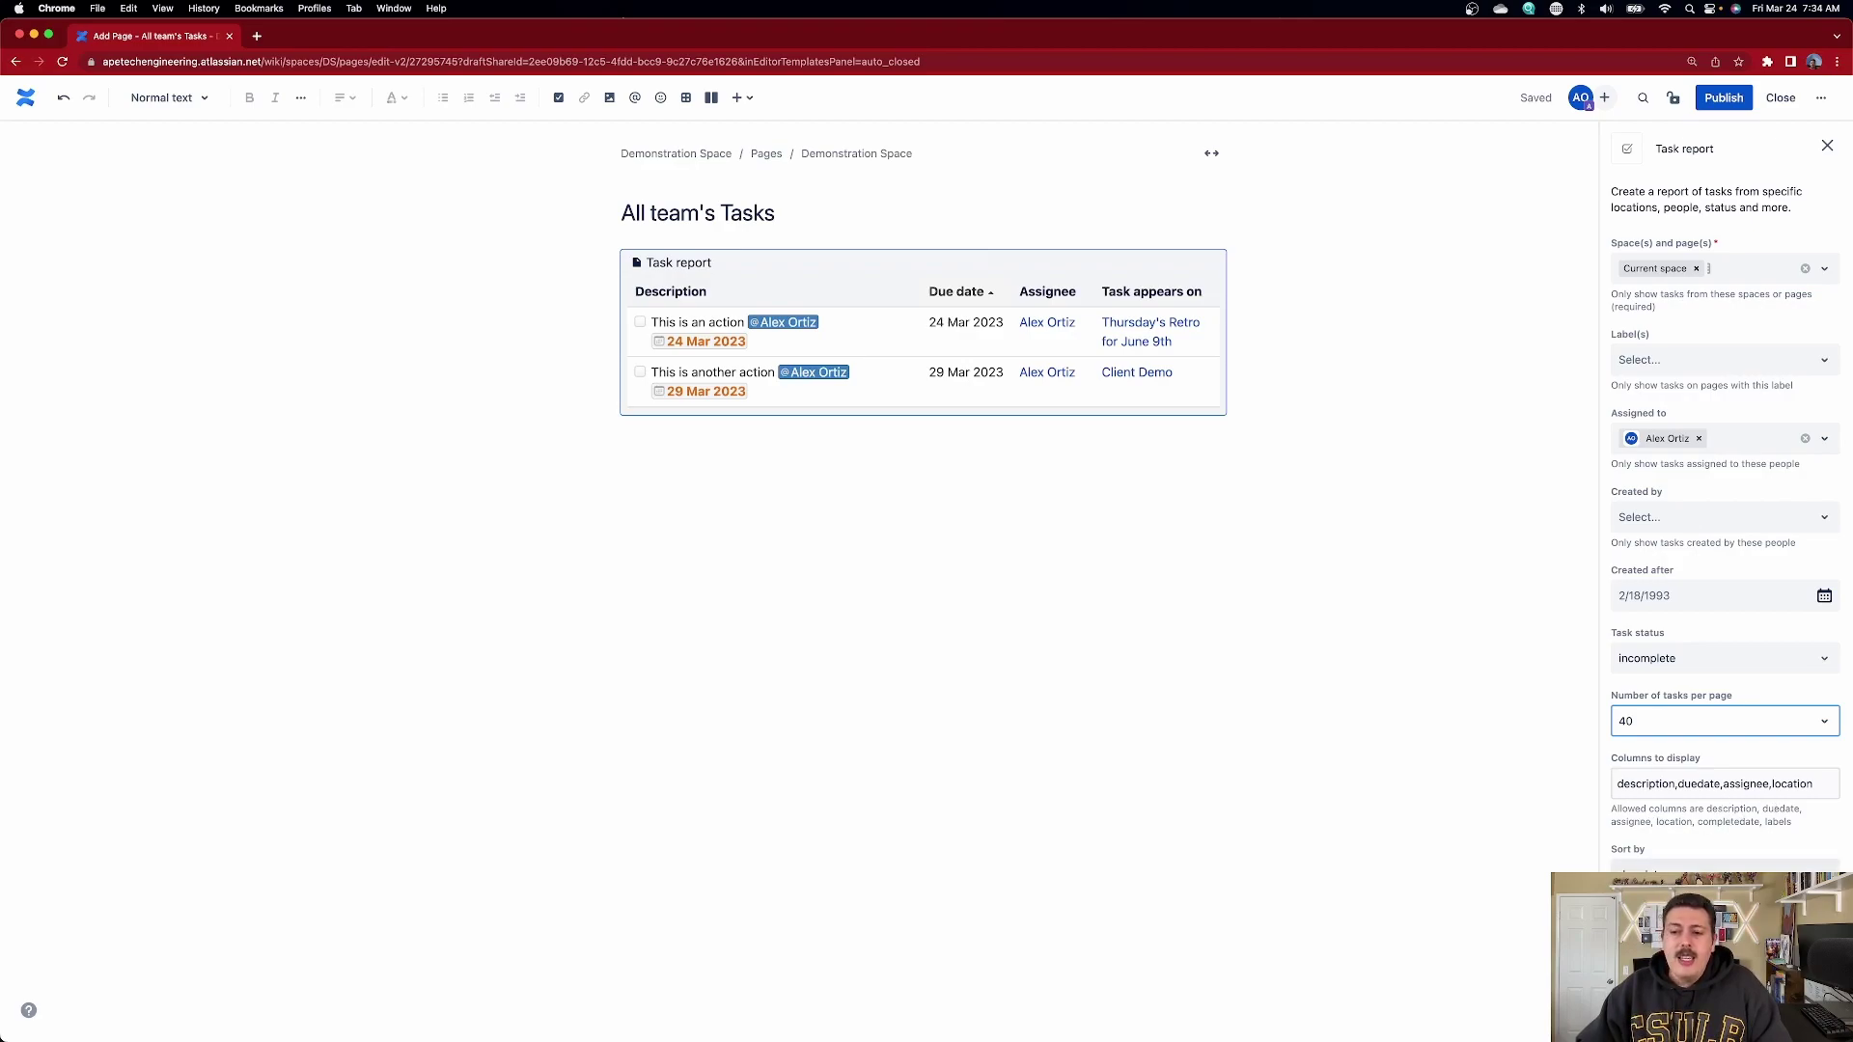
left_click(1709, 876)
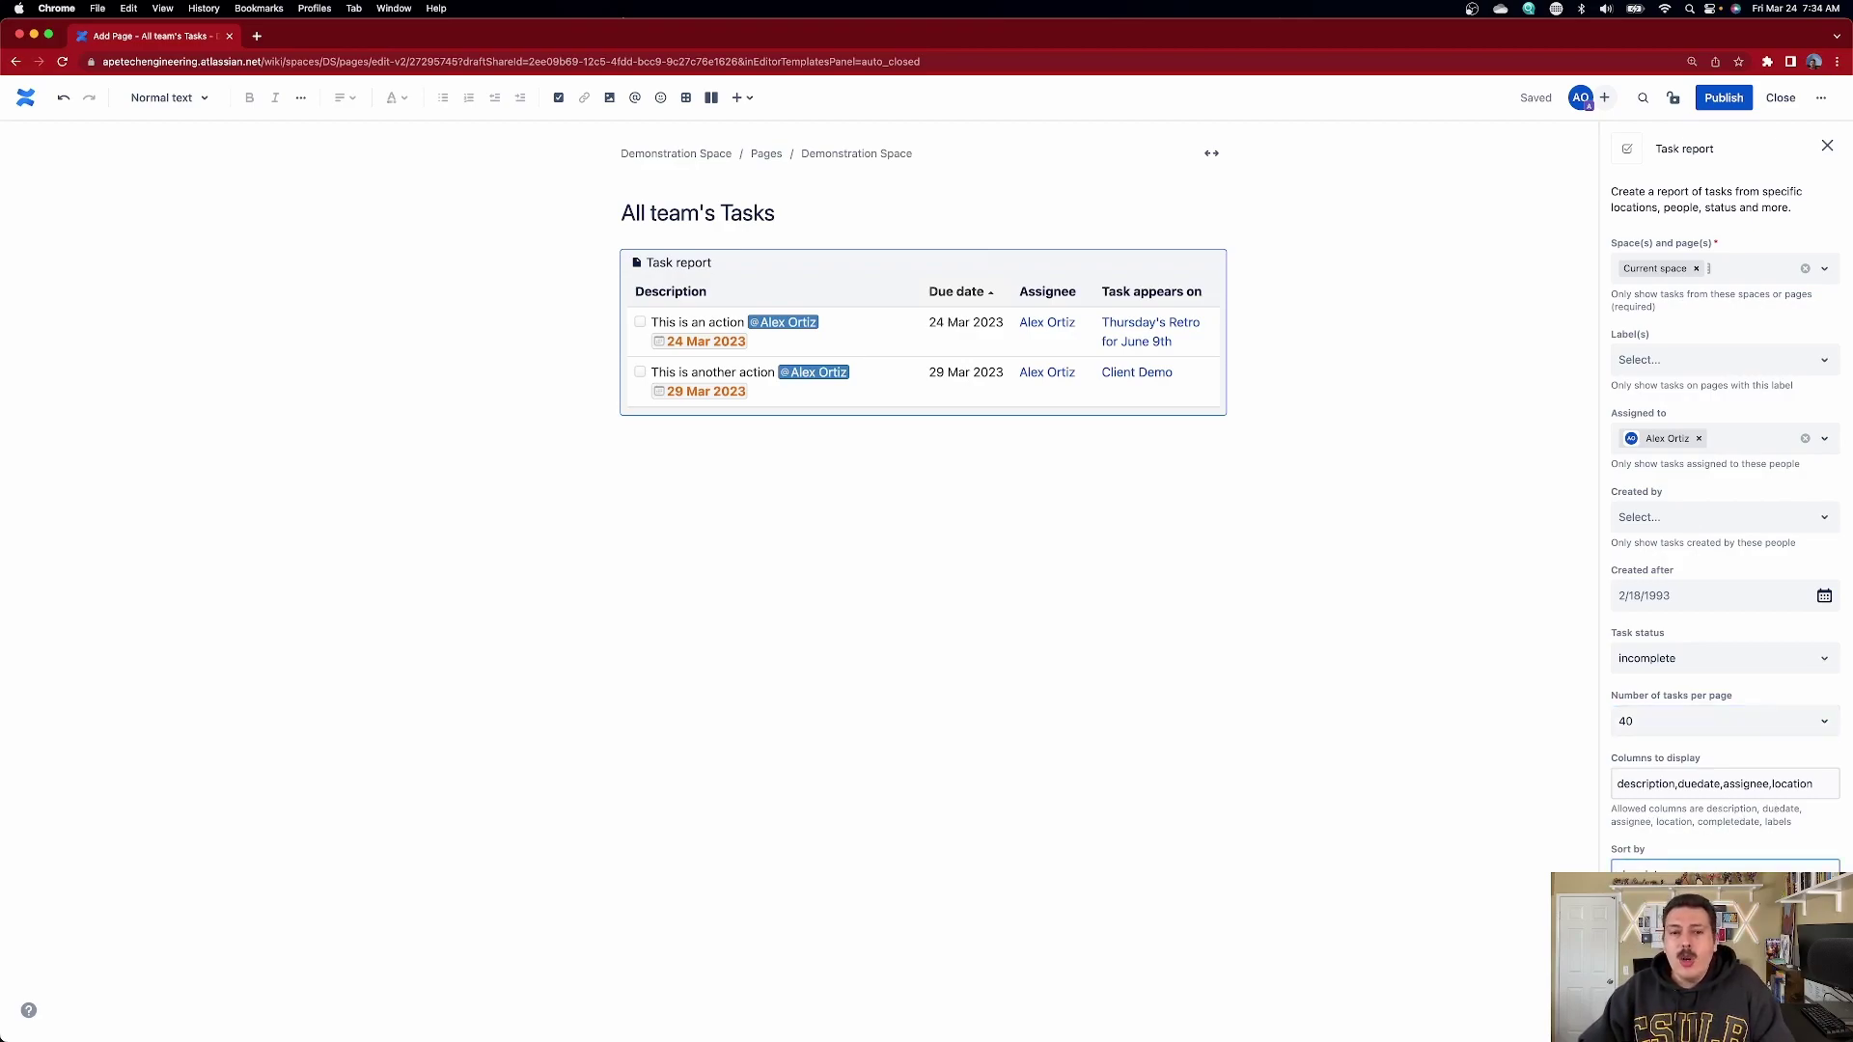
left_click(839, 511)
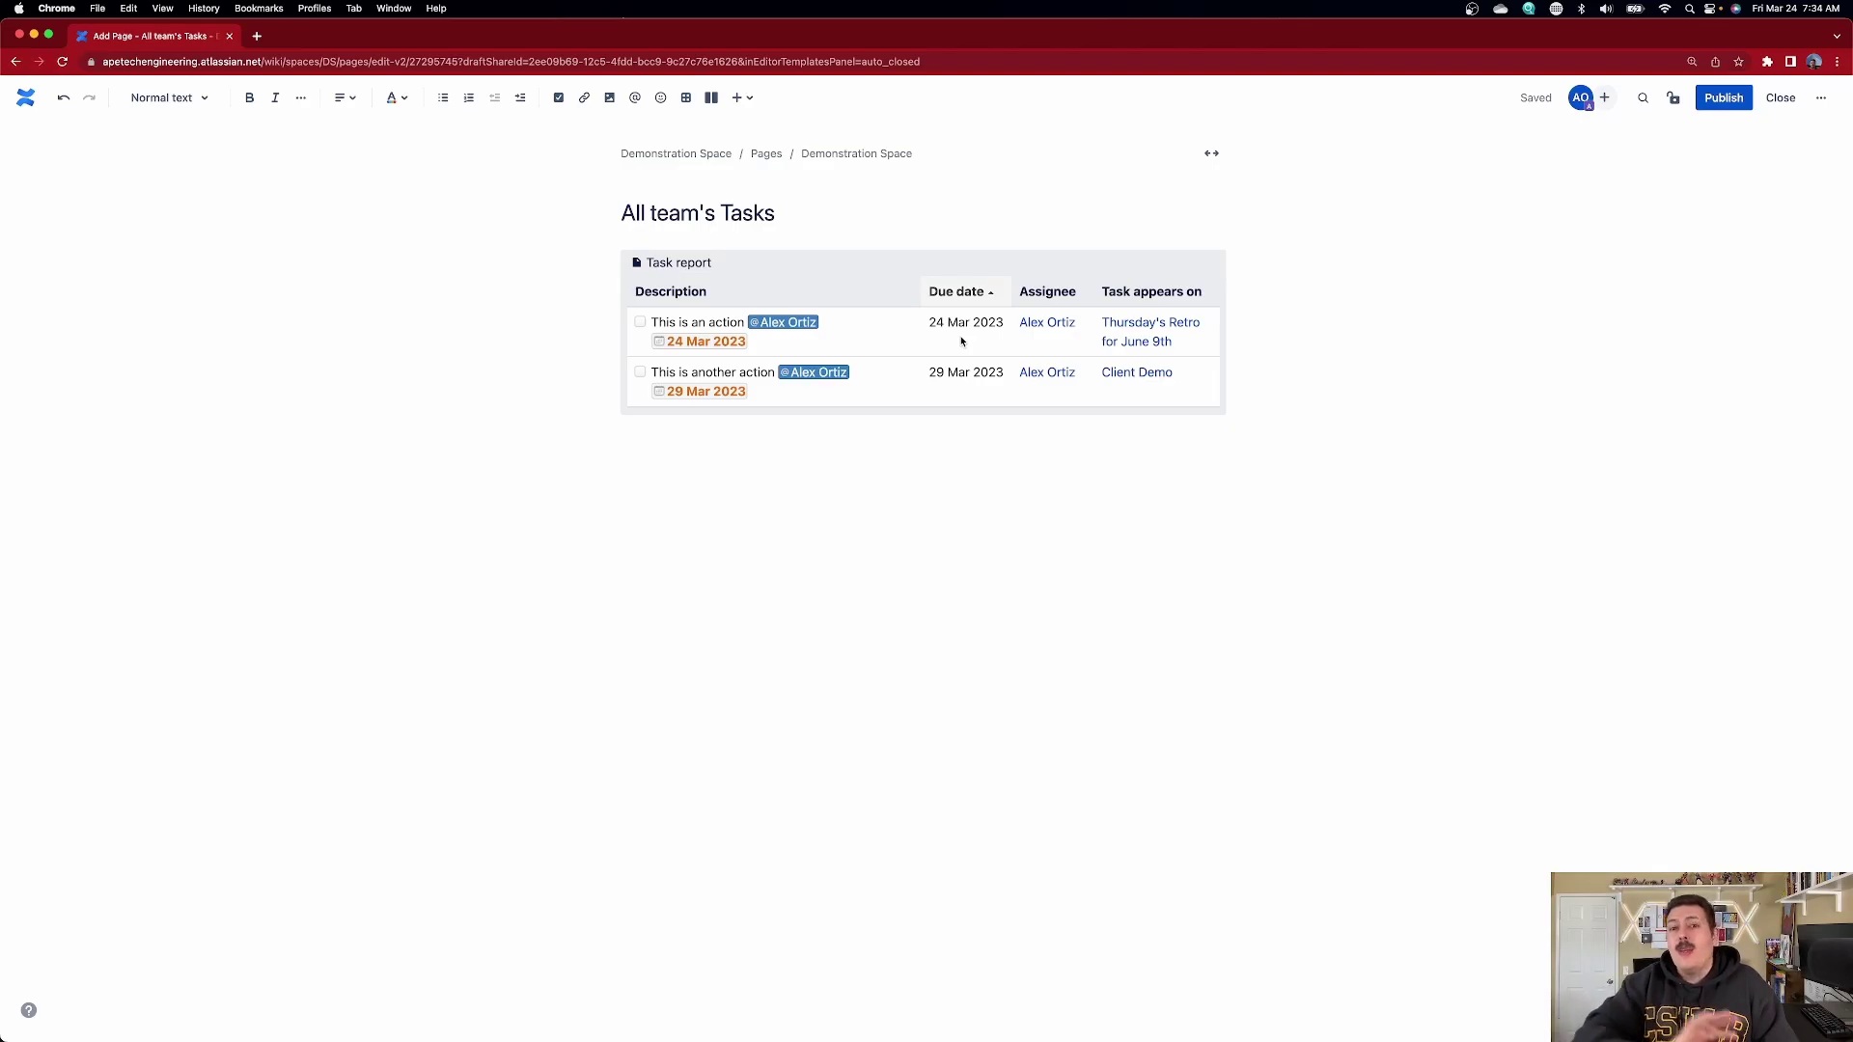
- Review the task report settings, then publish the All team's Tasks page
left_click(874, 294)
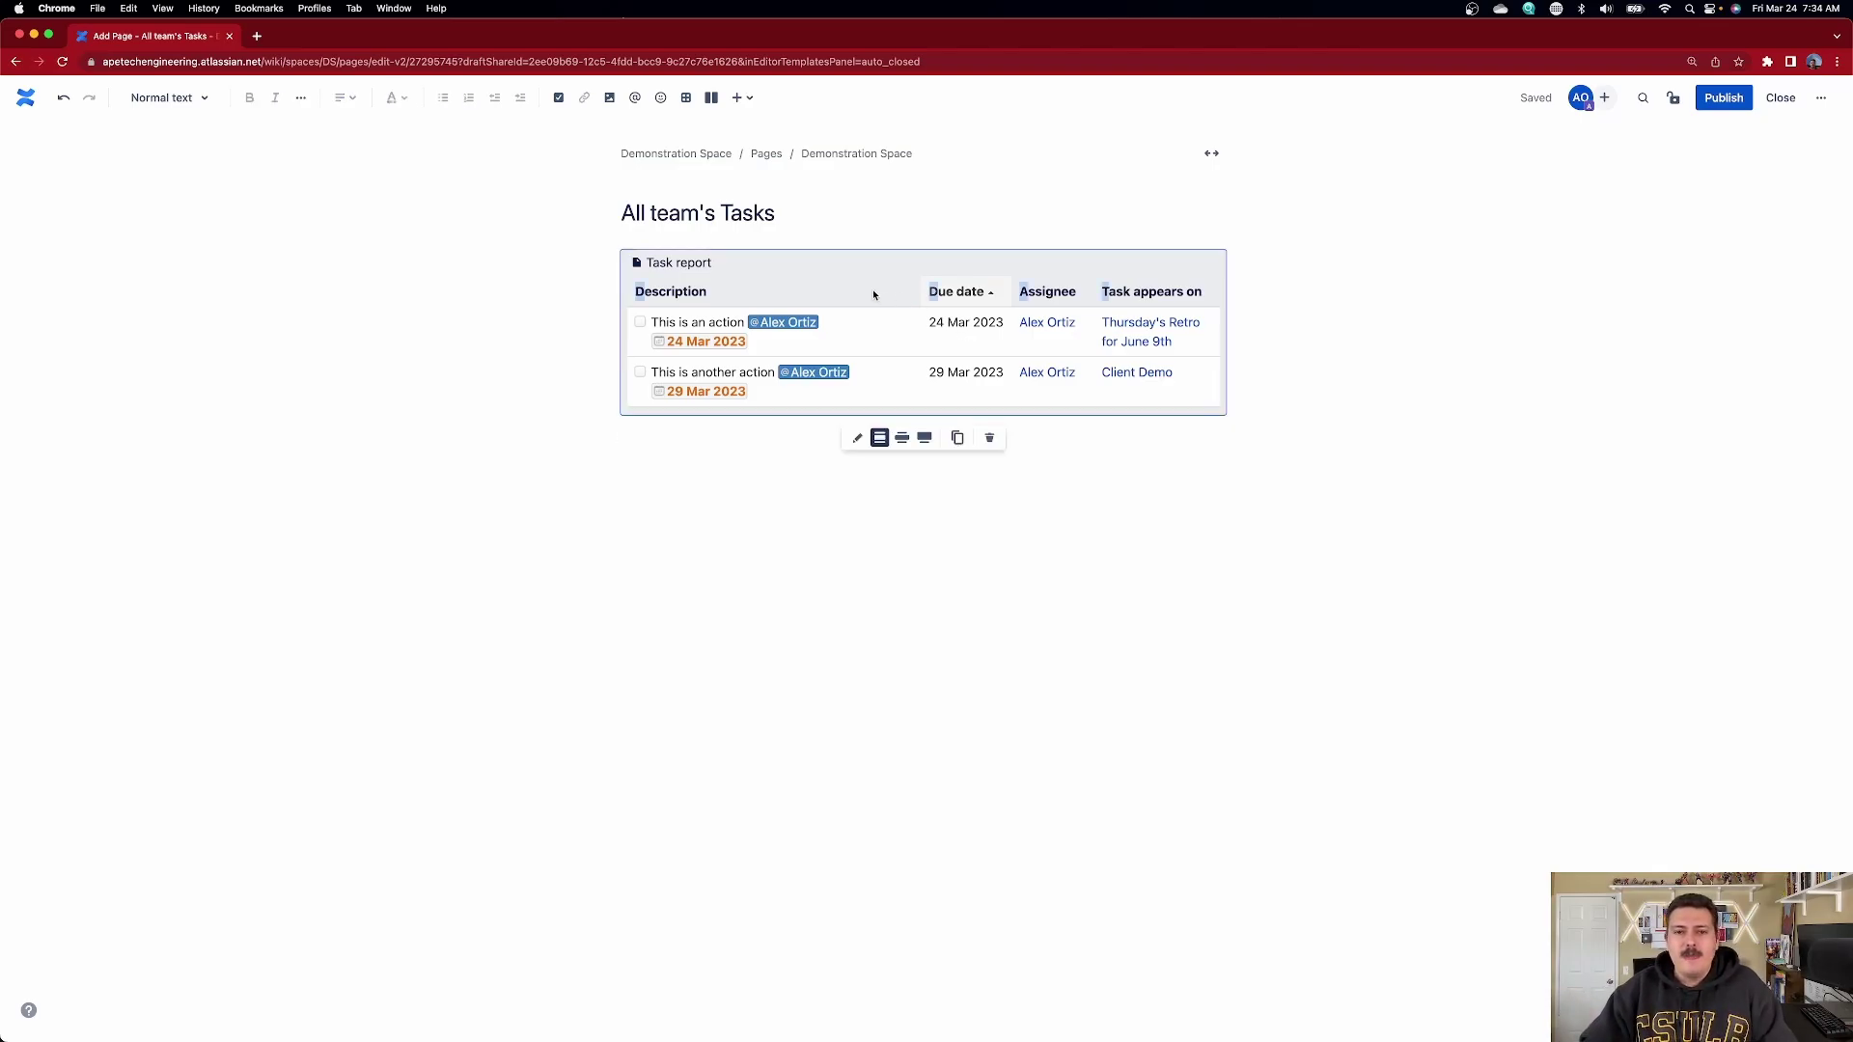
left_click(857, 437)
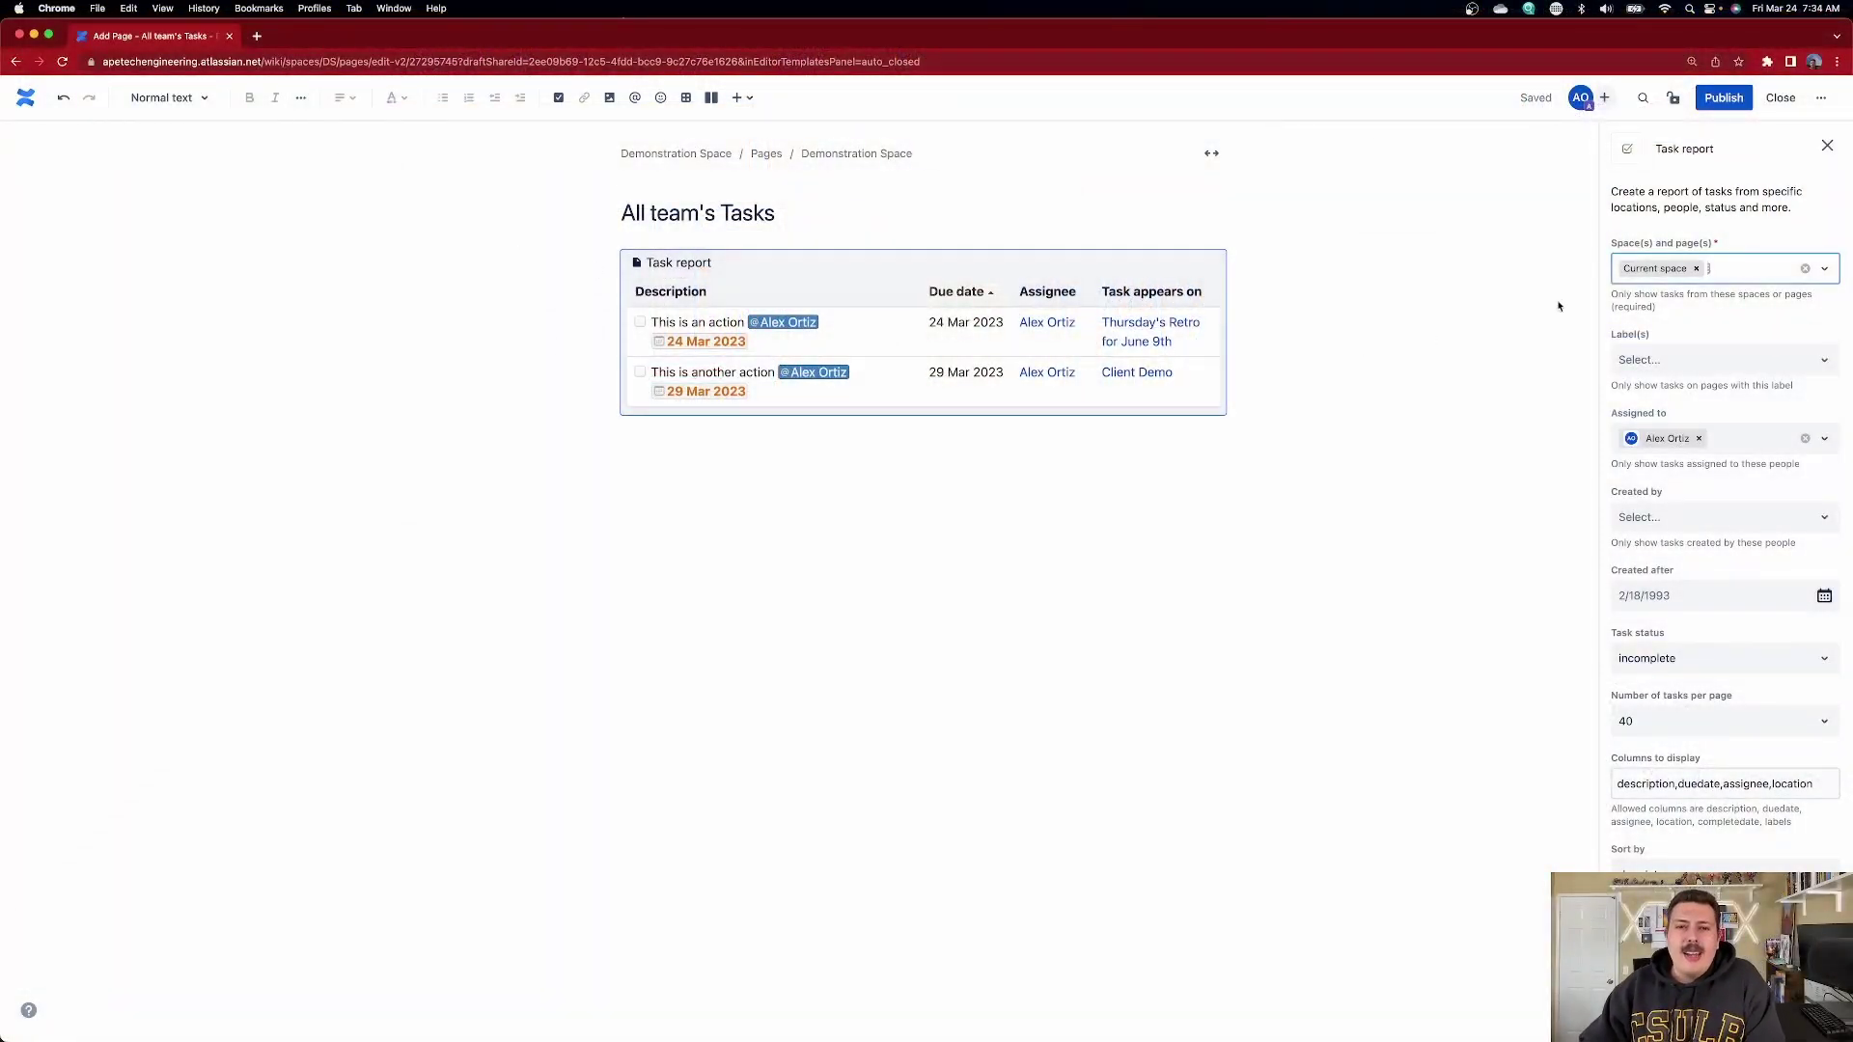
left_click(1724, 97)
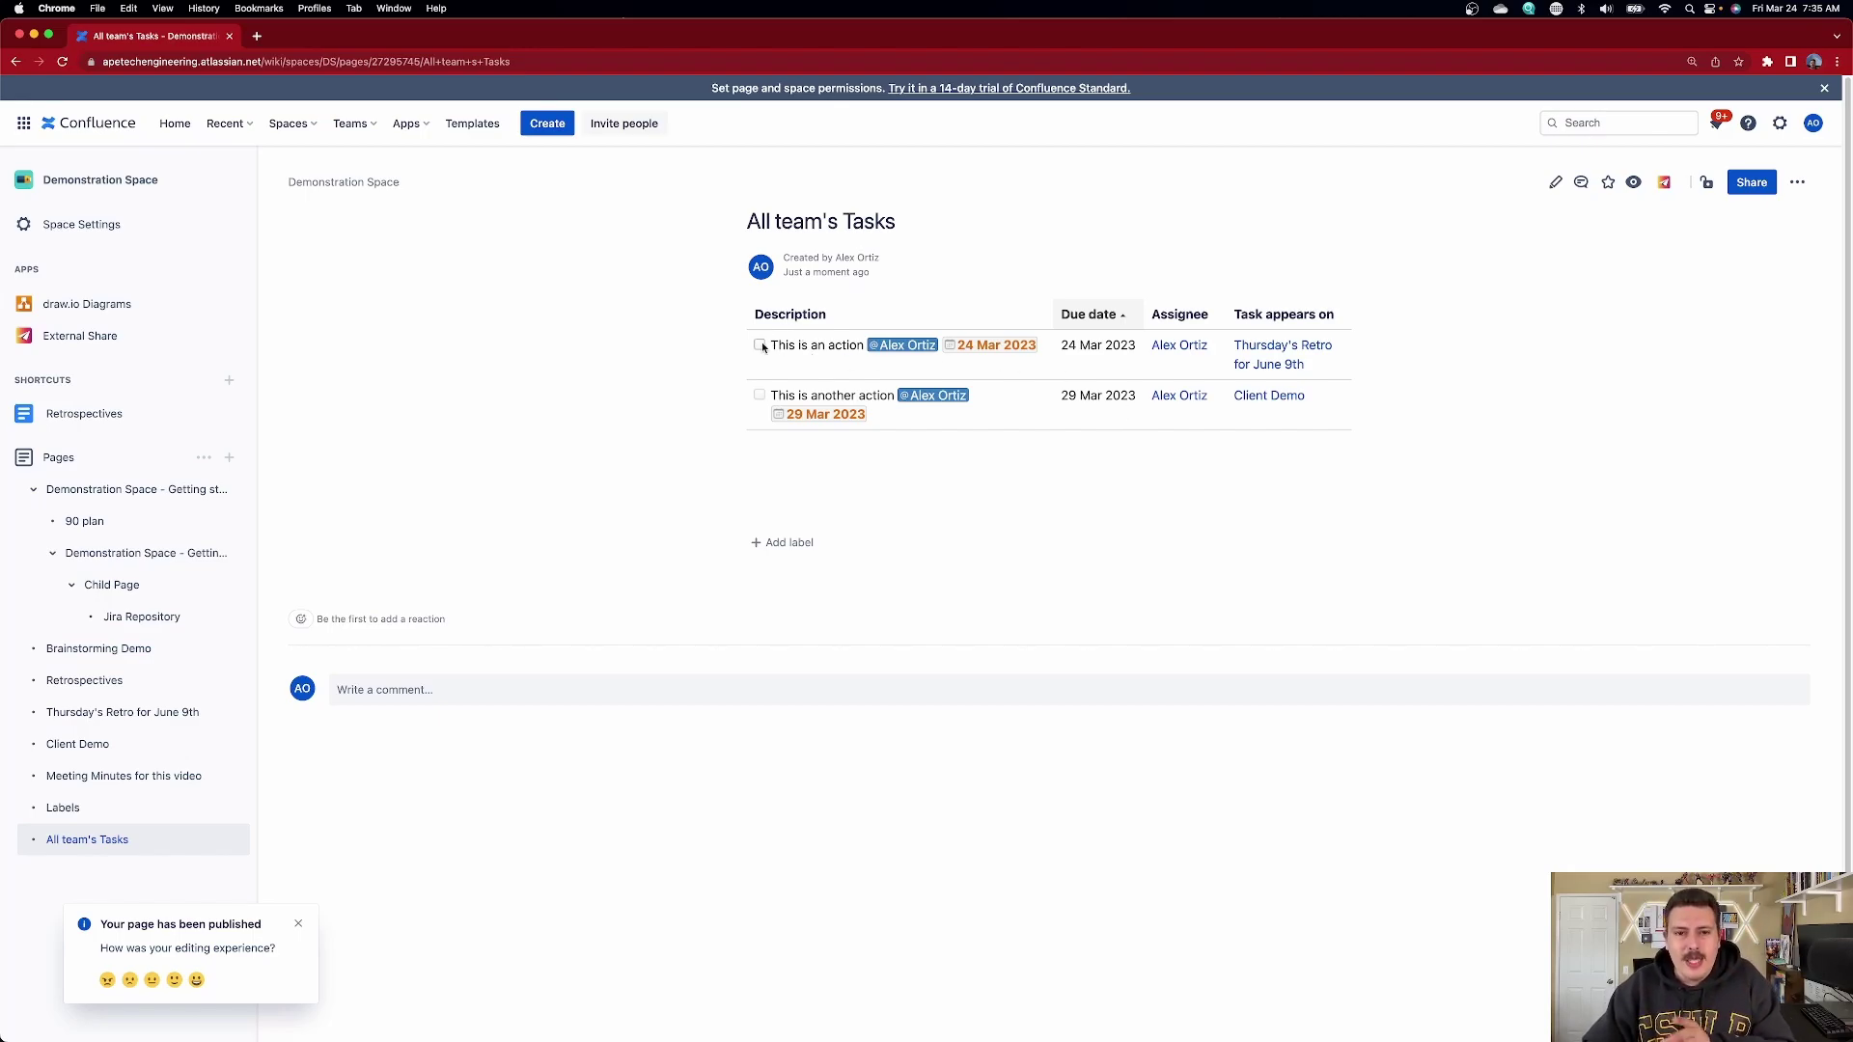
- Tick the first task's checkbox in the task report to mark it done
left_click(760, 345)
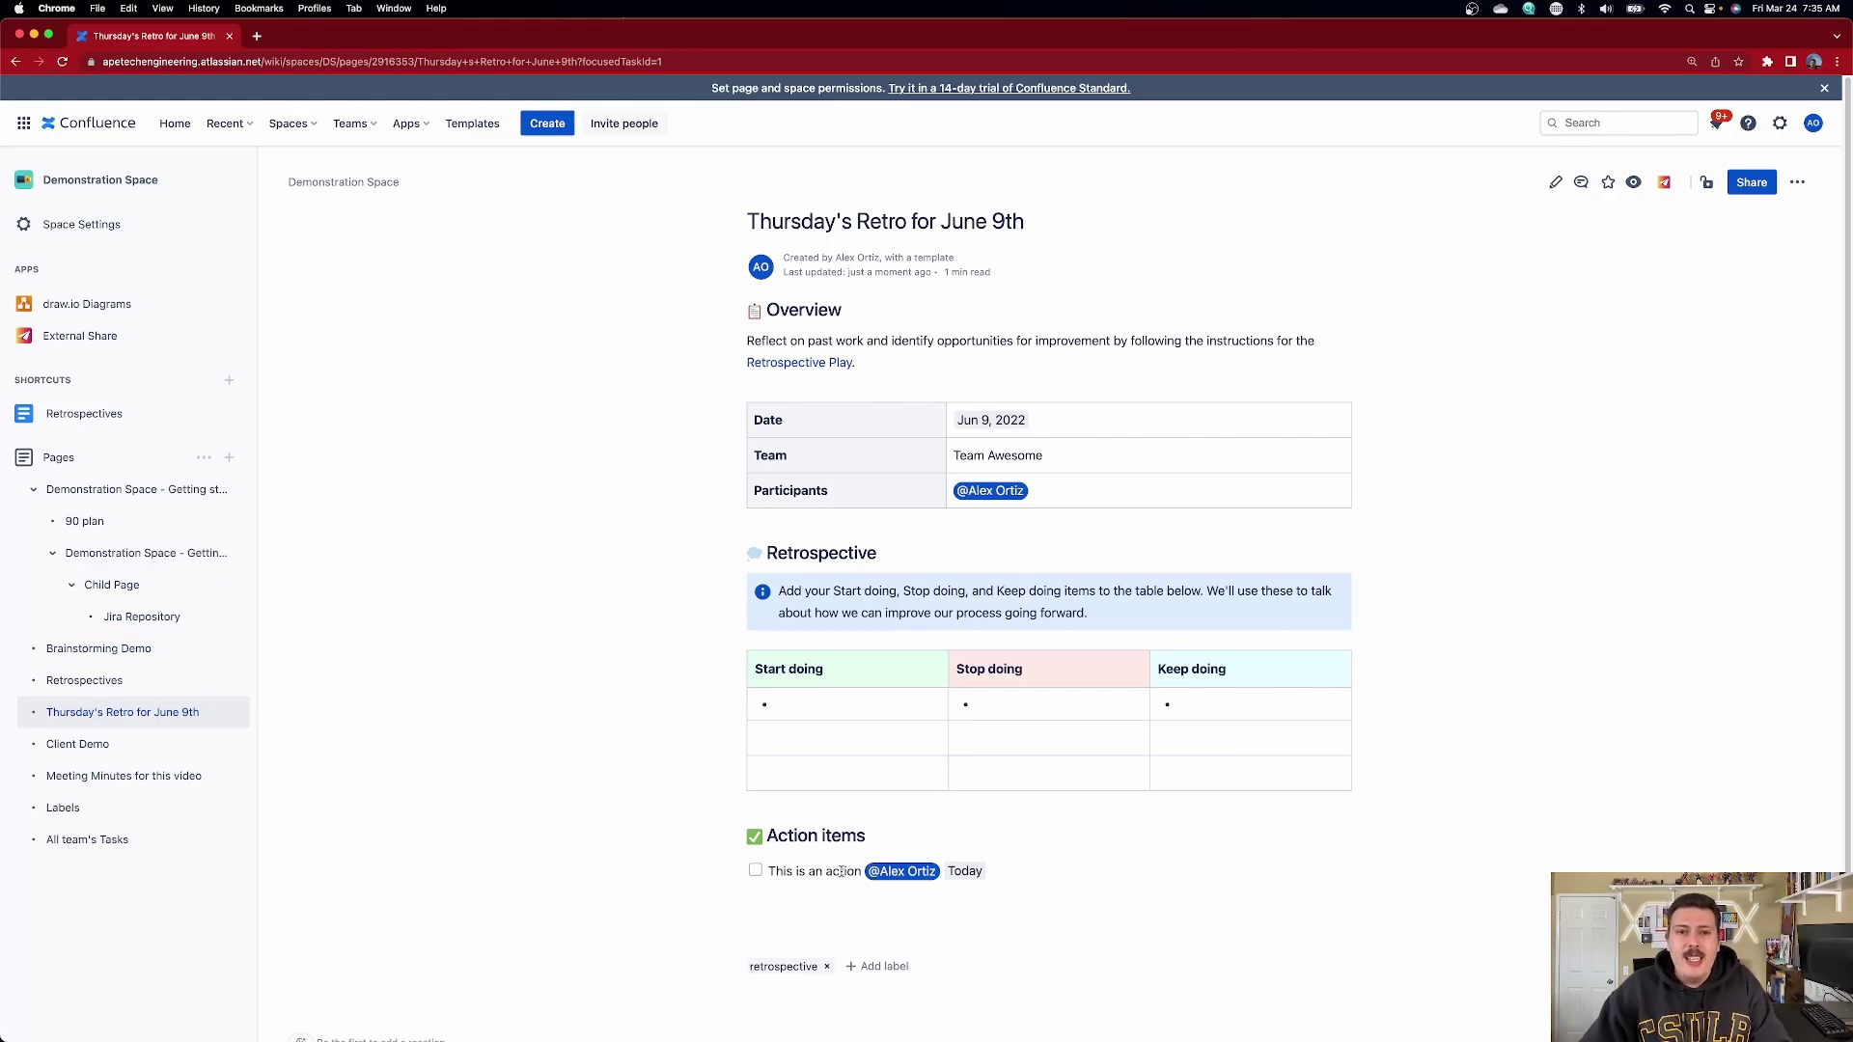
- Go to All team's Tasks from the sidebar page tree
left_click(79, 841)
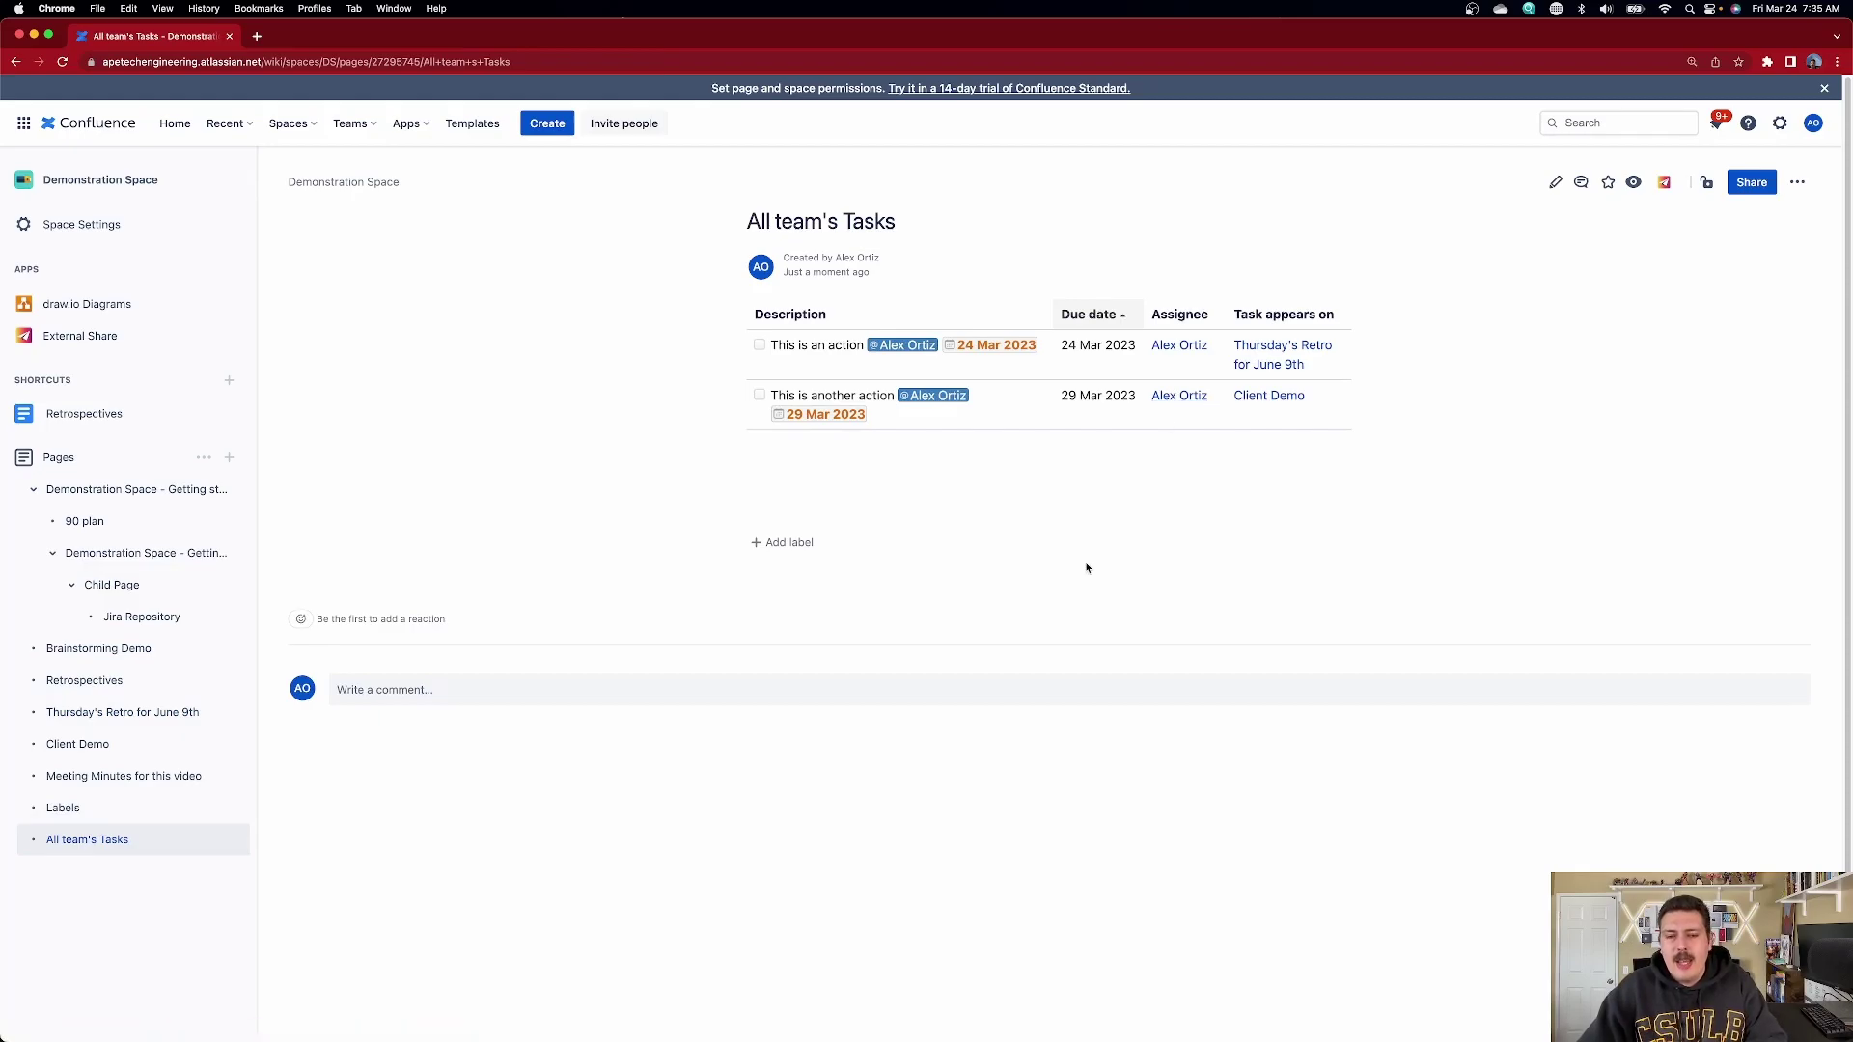